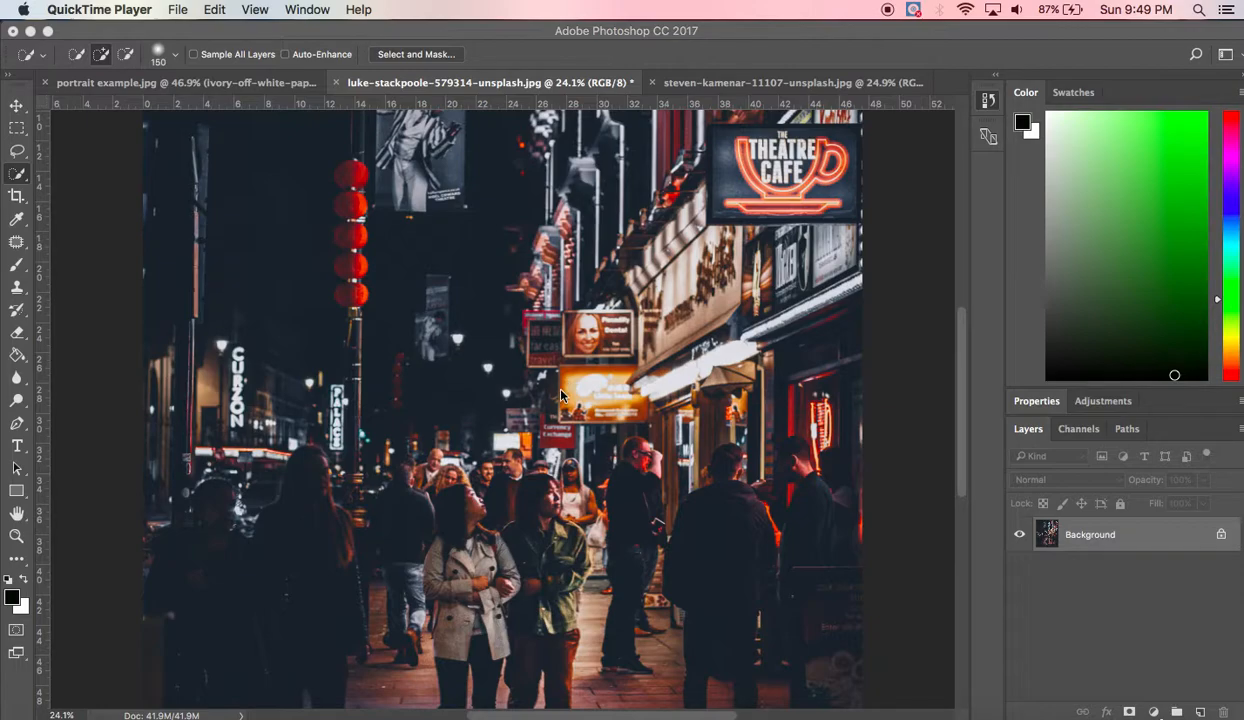
Restore the Select Inverse history state of the street photo to select everything around the two walking women.
scroll(561, 396, down, 5)
scroll(561, 396, up, 4)
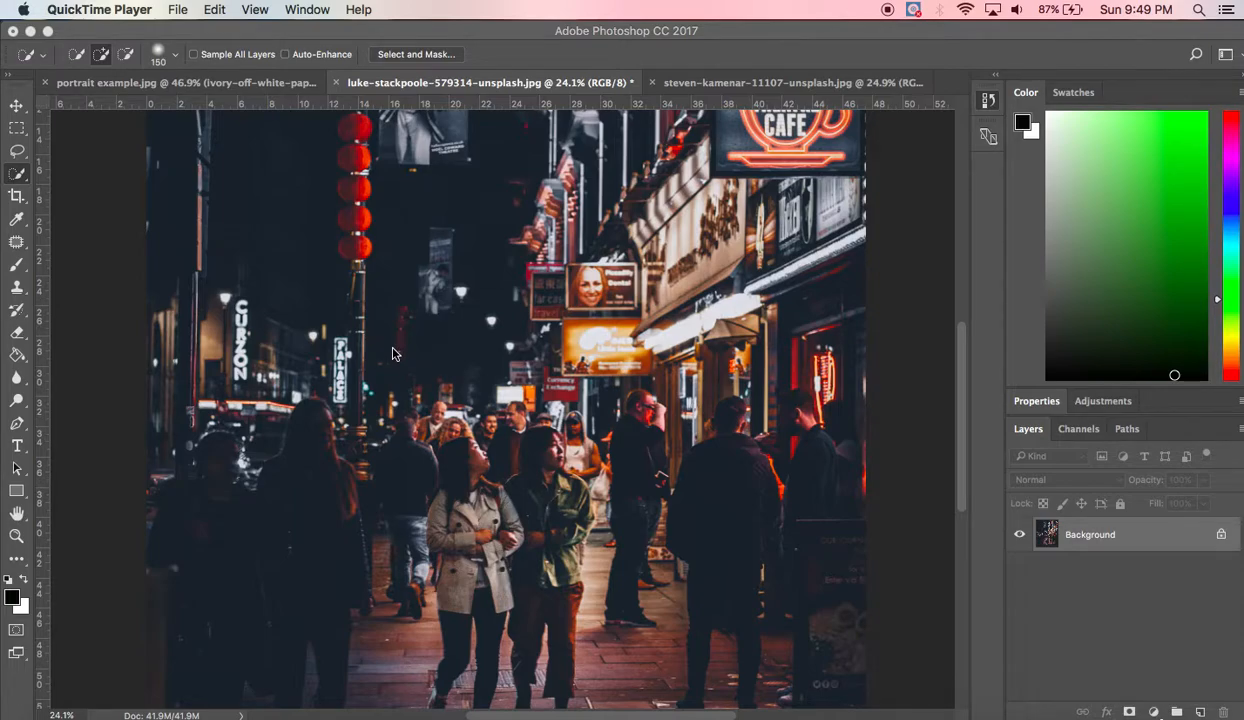
click(987, 103)
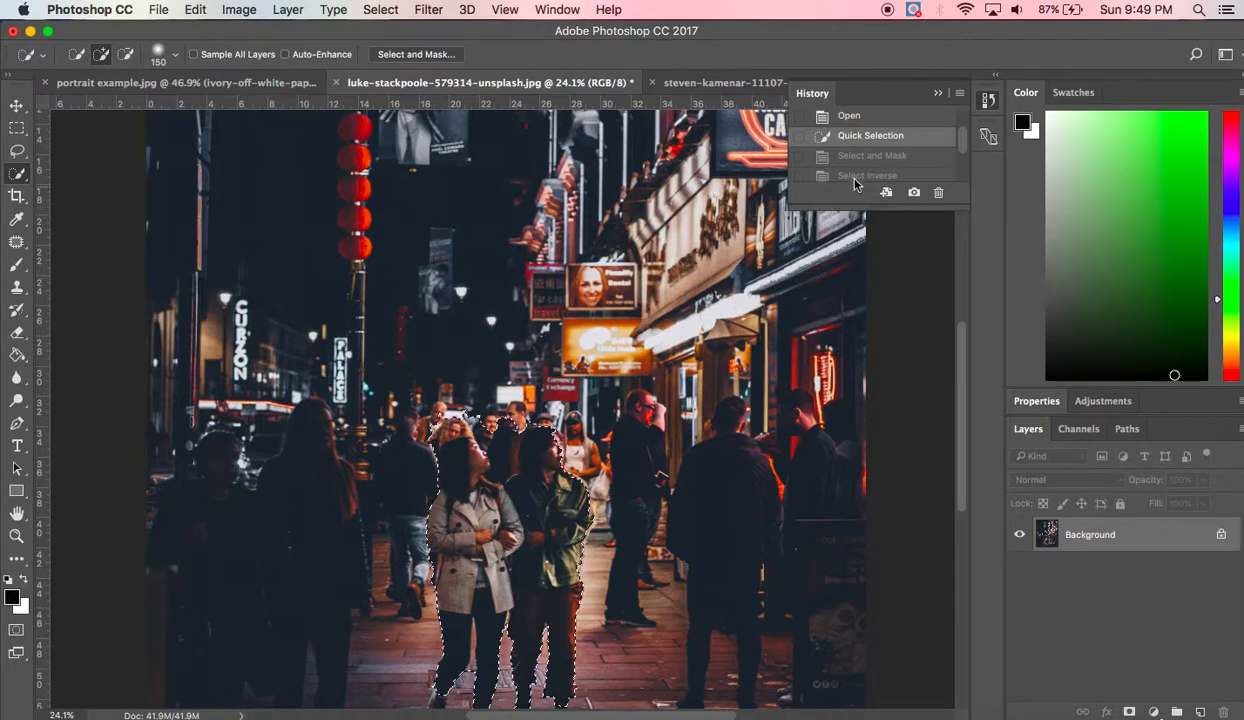
scroll(858, 165, down, 1)
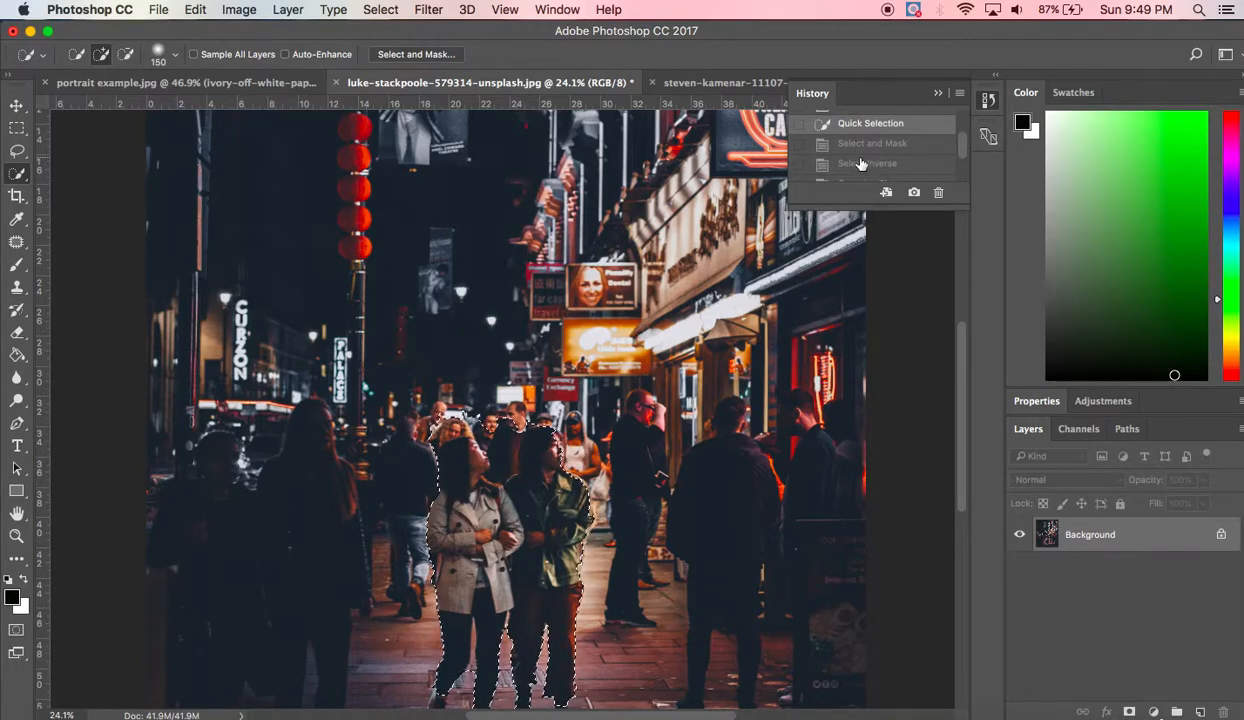
click(860, 163)
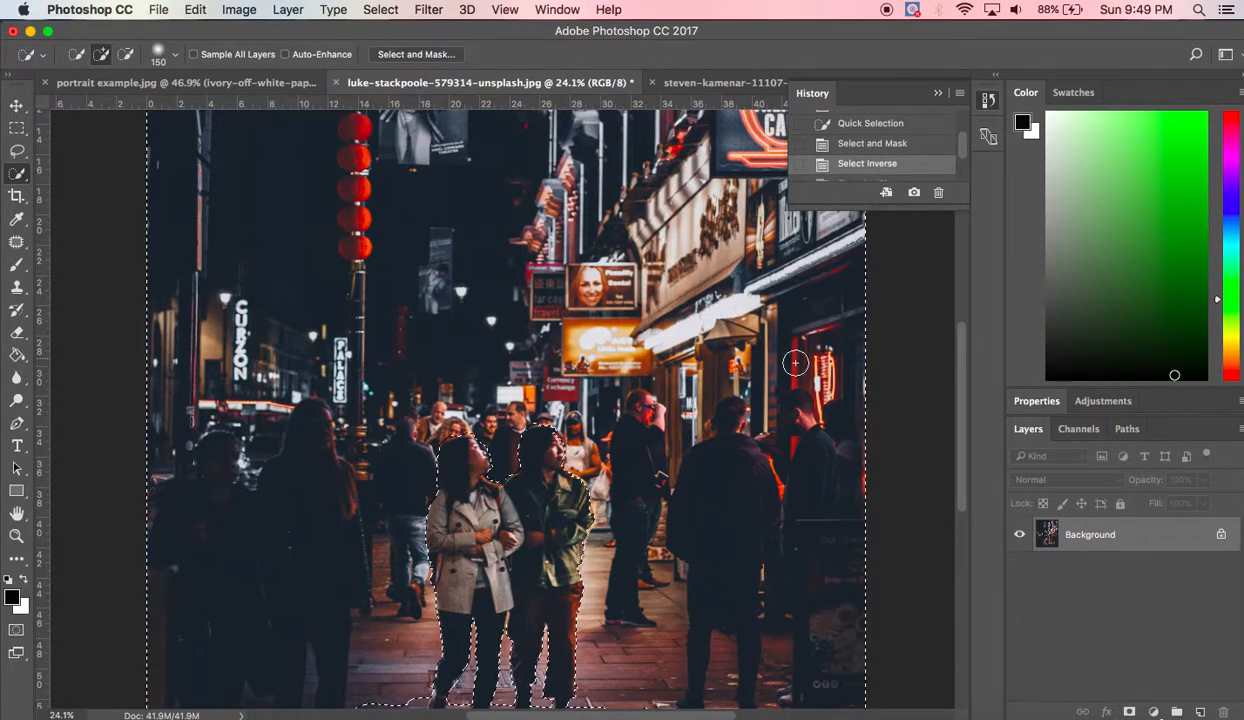
Apply a Gaussian Blur with a radius of 8.2 pixels to the selected background, and clear the selection.
scroll(728, 365, down, 3)
scroll(726, 368, down, 1)
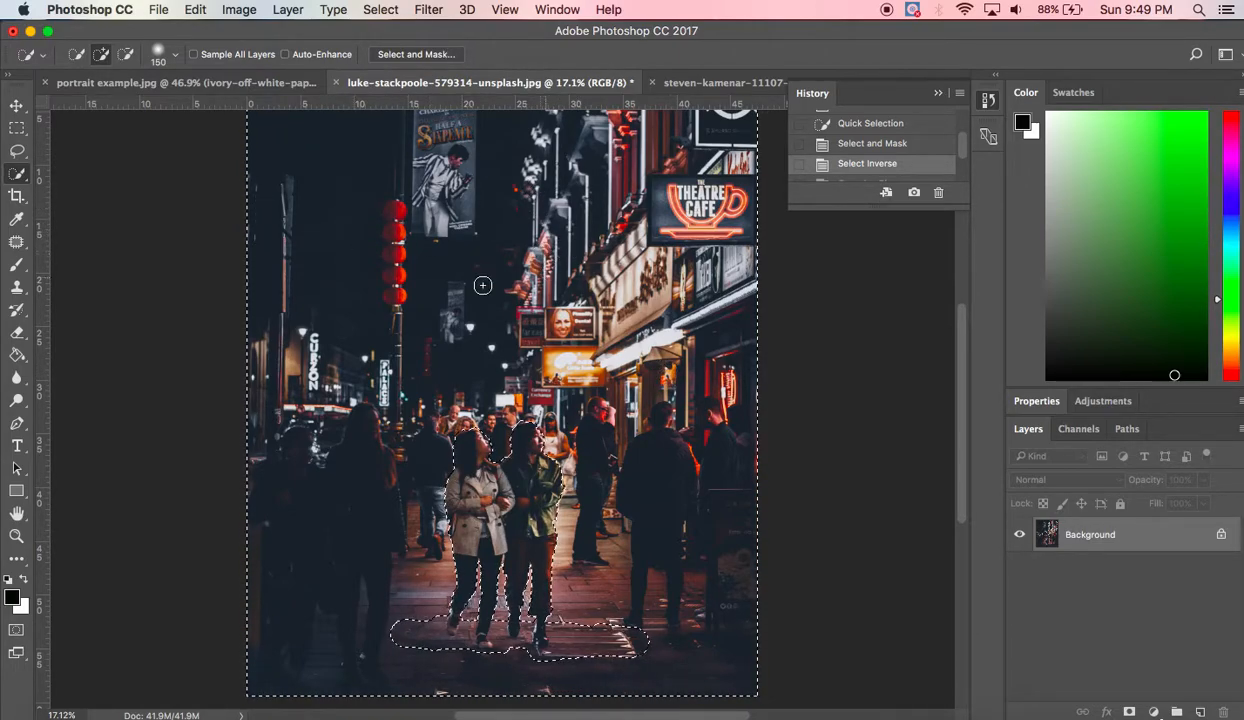
click(424, 12)
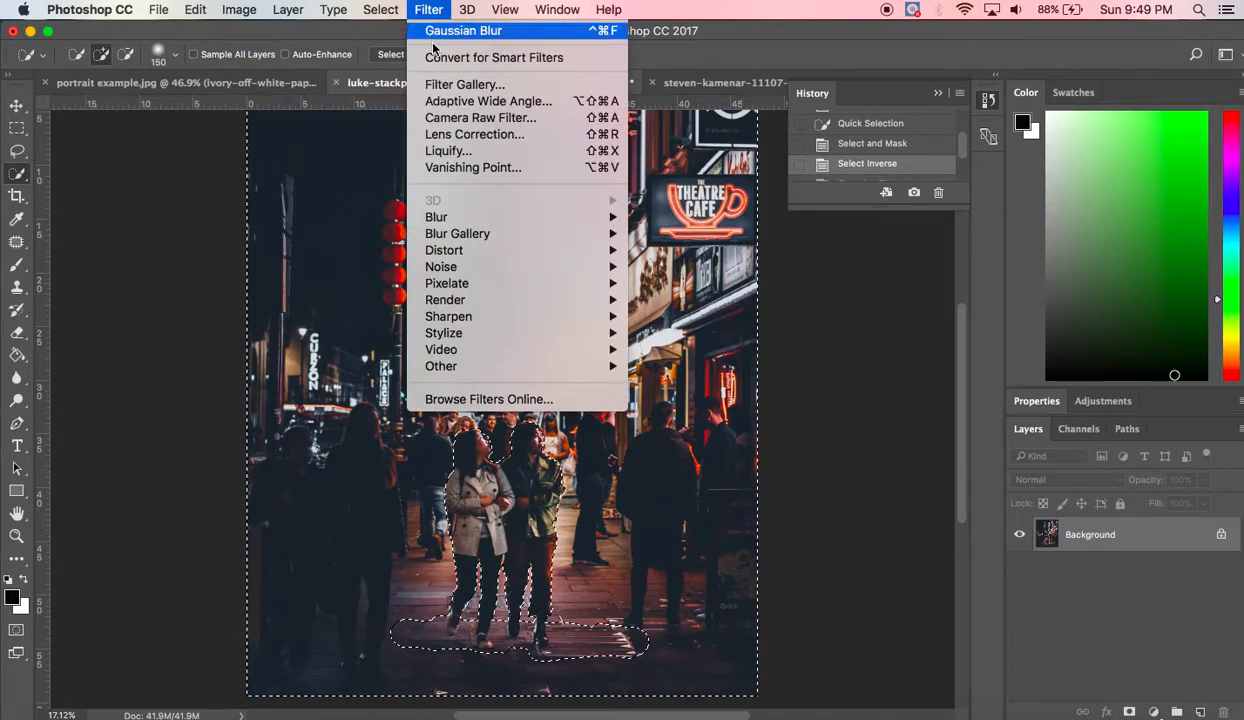
mouse_move(518, 219)
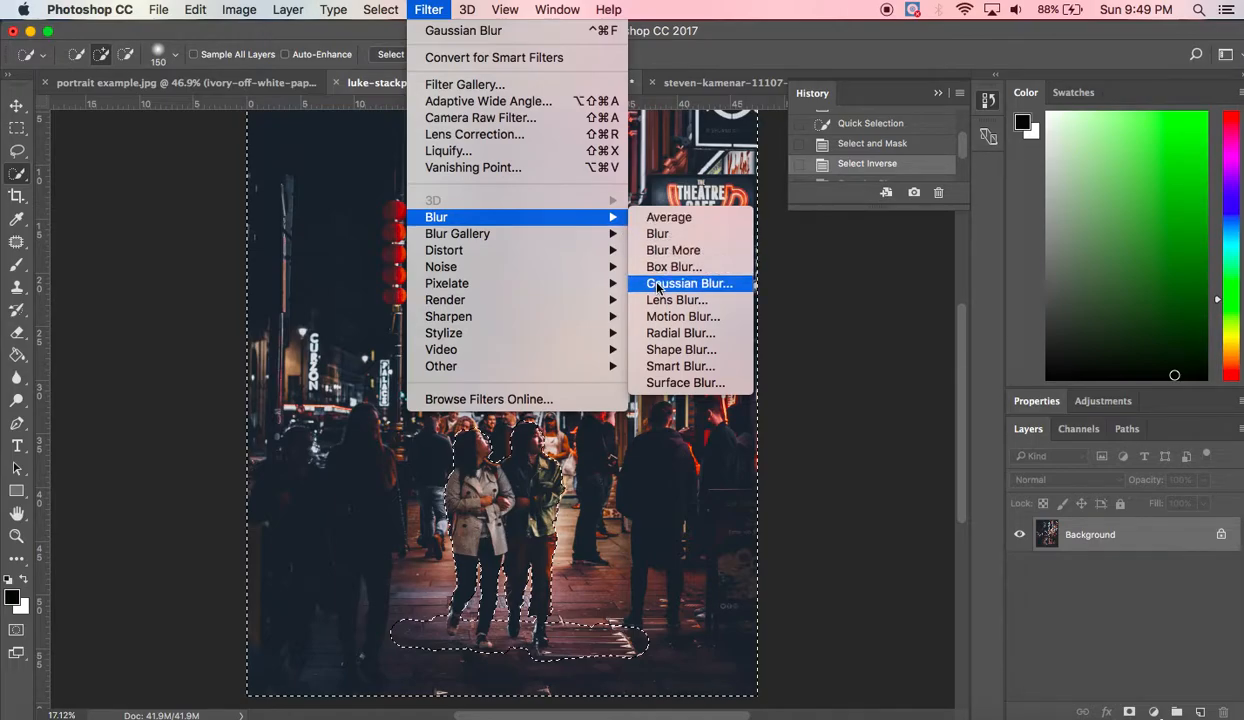
click(658, 286)
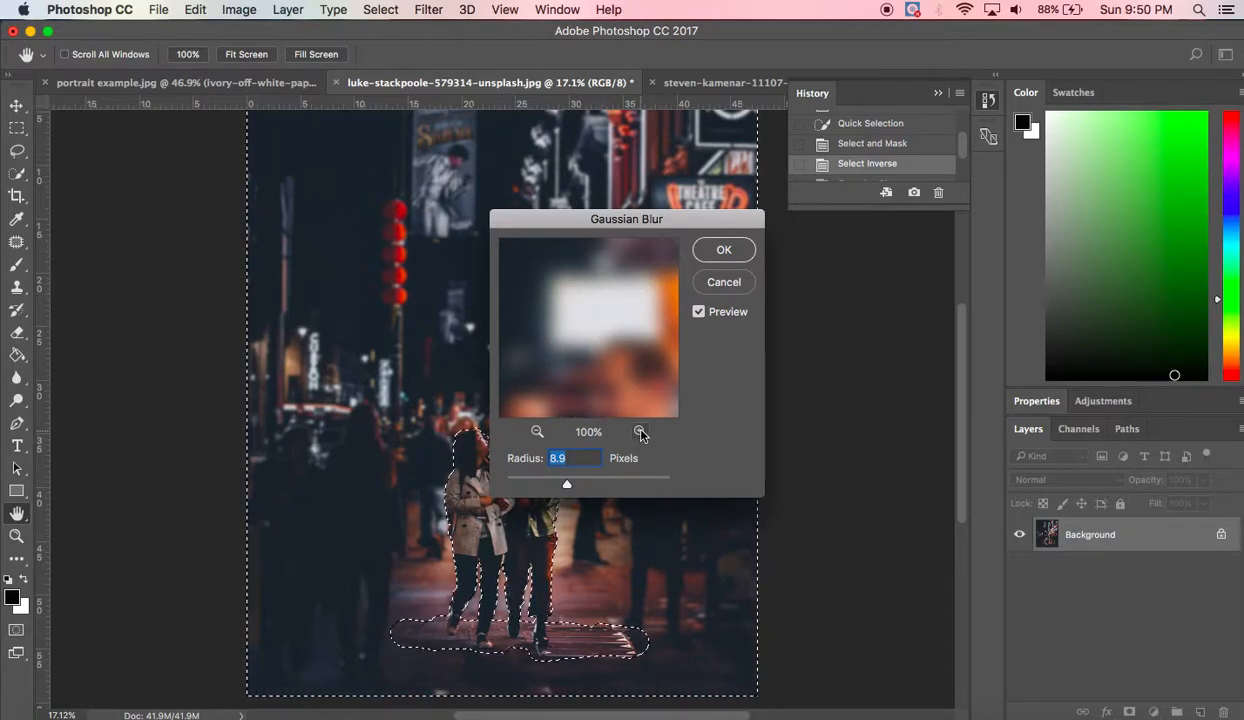
click(537, 431)
click(537, 431)
click(537, 431)
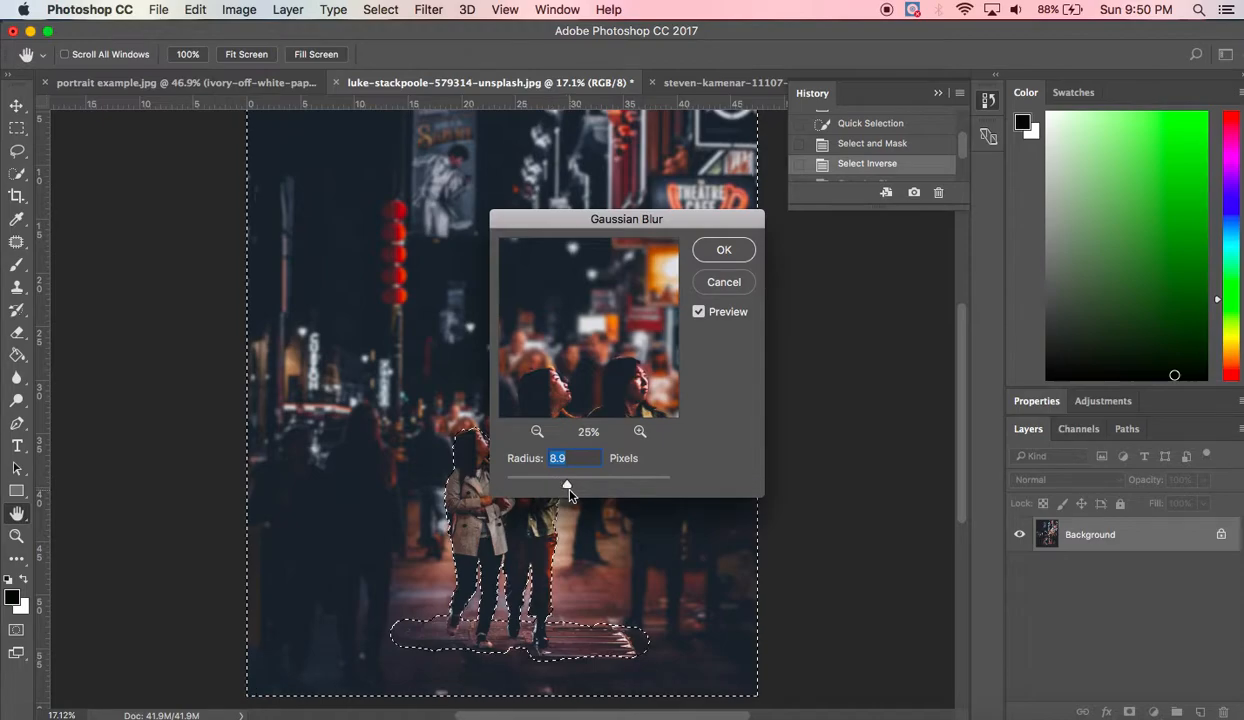
mouse_move(567, 487)
mouse_down()
mouse_move(652, 487)
mouse_move(515, 480)
mouse_move(564, 484)
mouse_up()
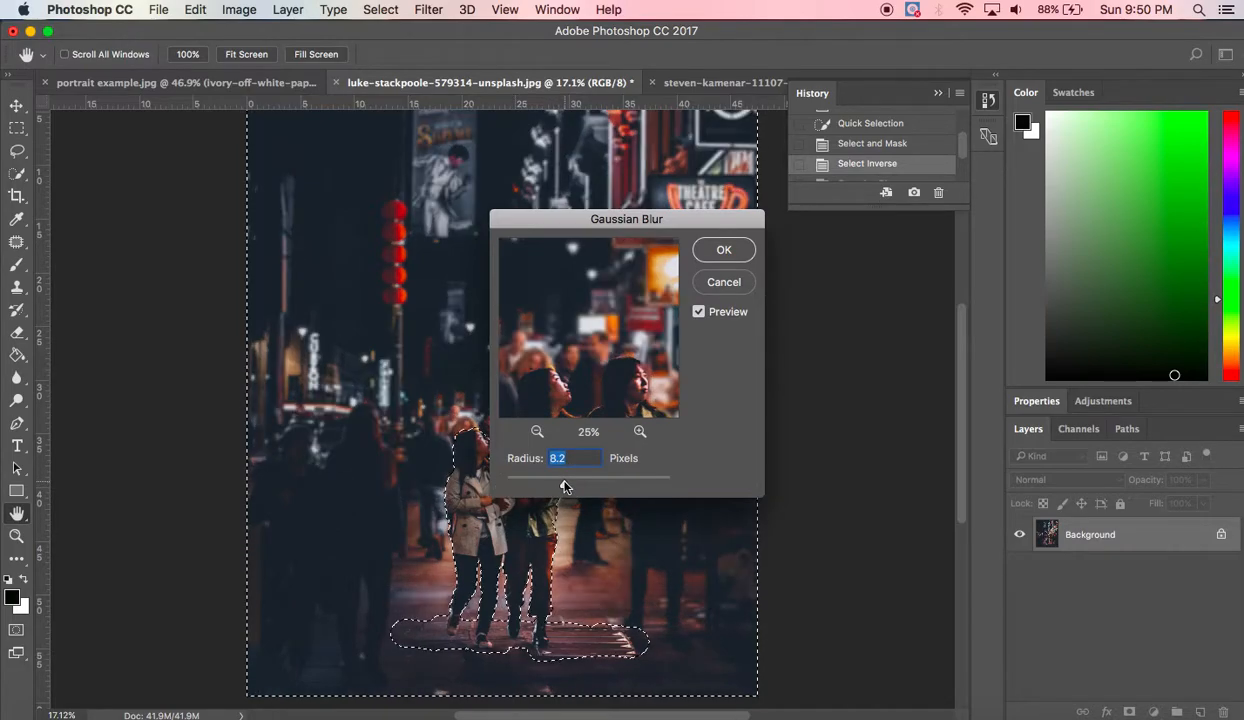
click(724, 251)
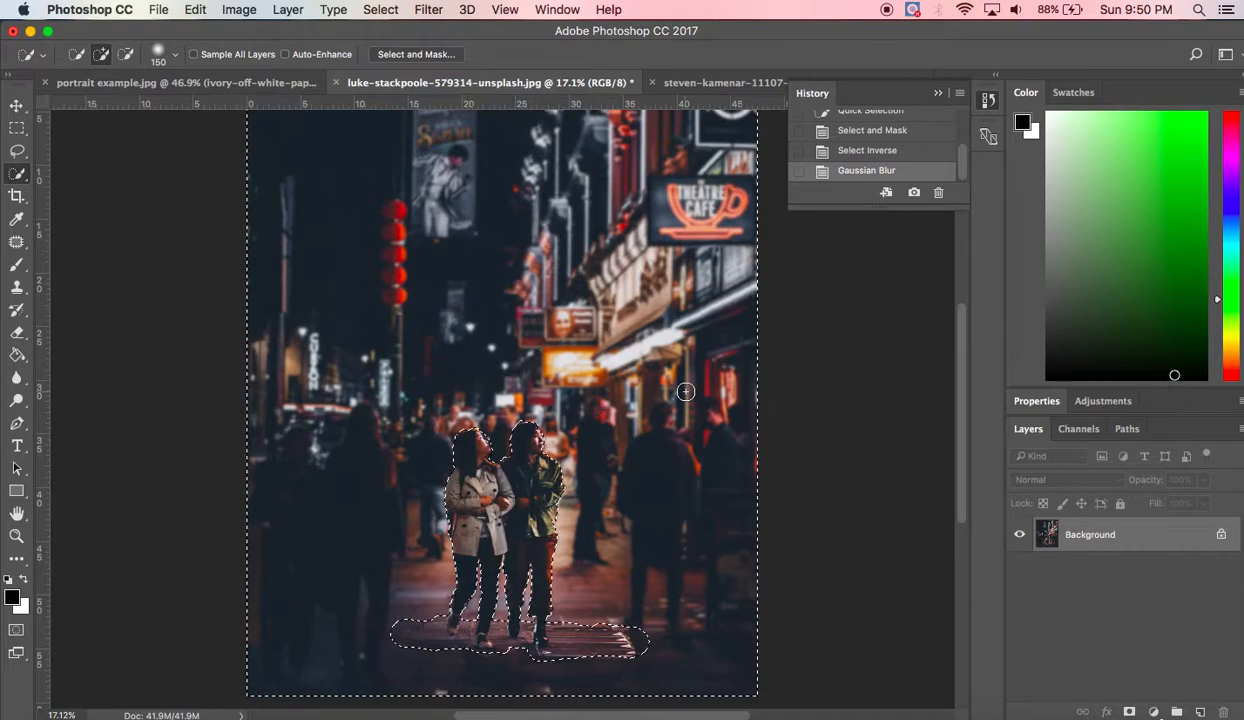
key(ctrl+d)
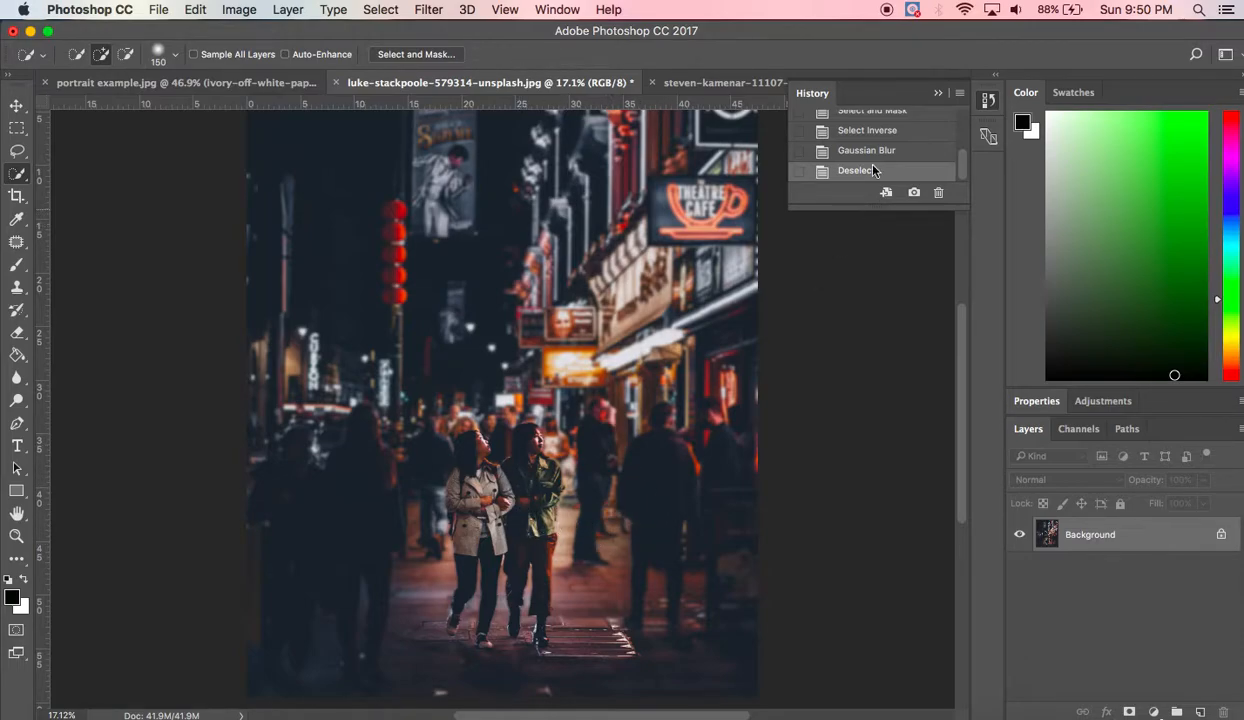
Compare the street photo before and after the blur by switching between its earlier and latest history states.
mouse_move(960, 160)
mouse_down()
mouse_move(958, 125)
mouse_move(939, 125)
mouse_move(961, 185)
mouse_up()
click(922, 126)
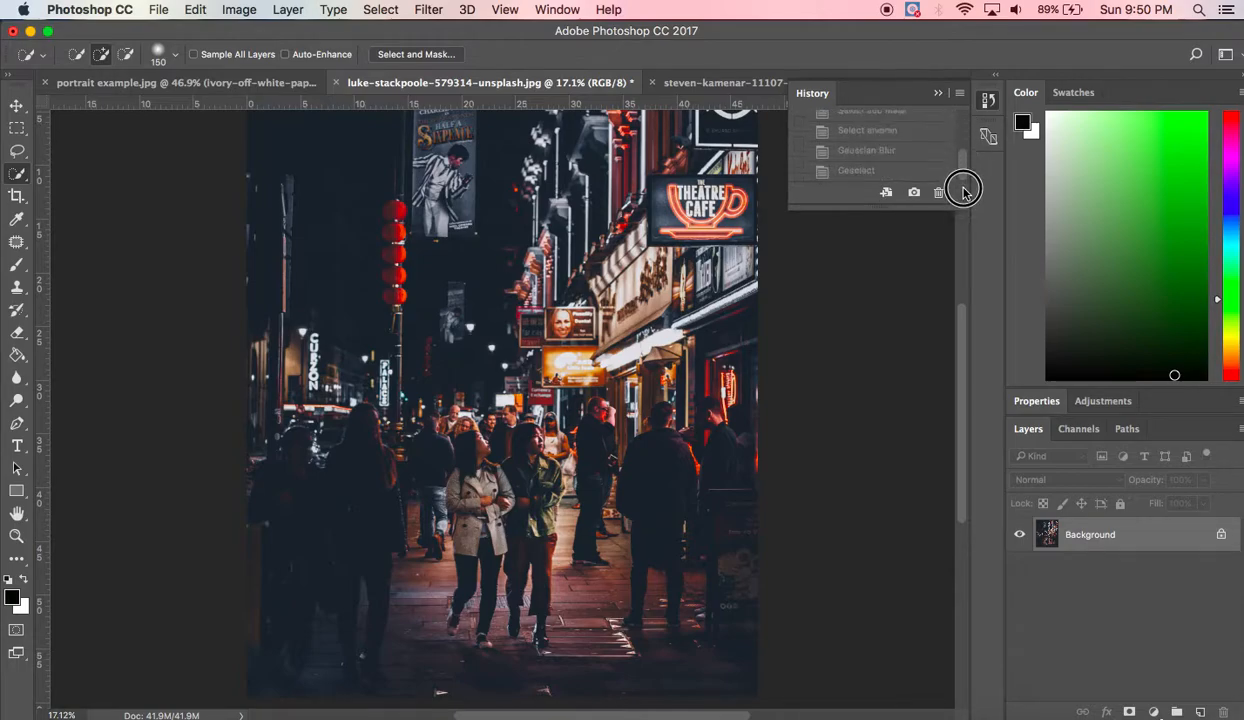
click(909, 172)
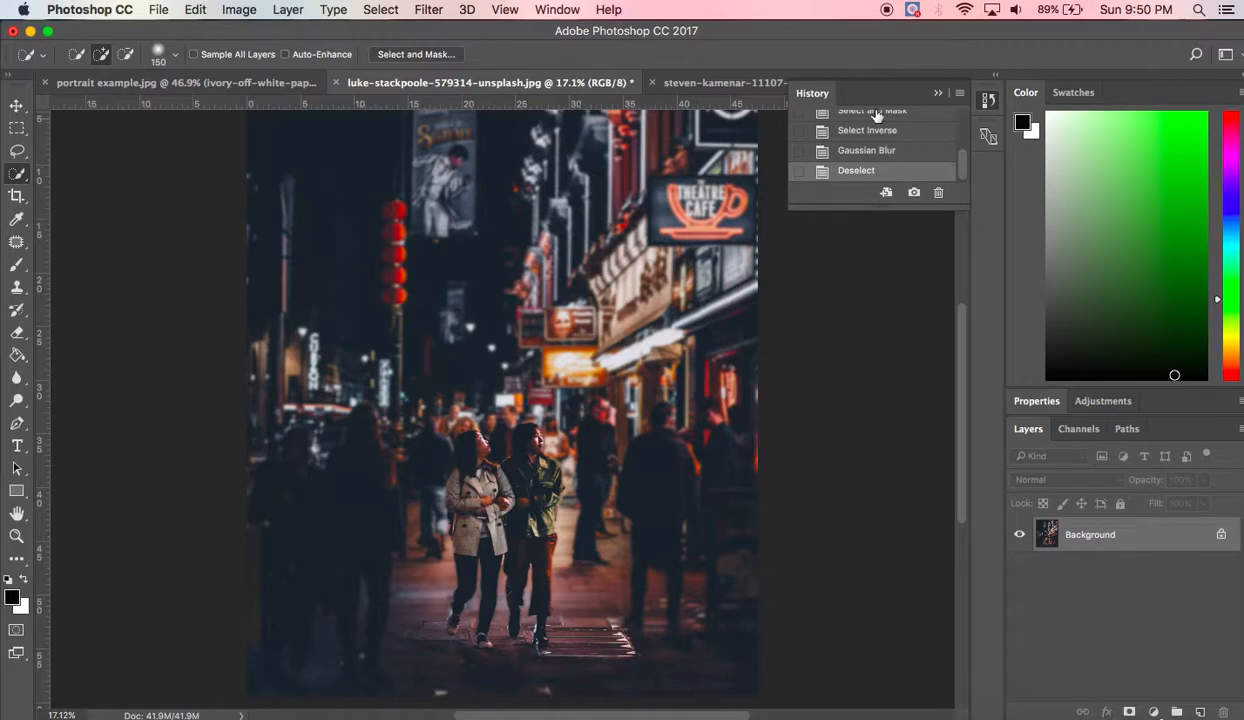
Switch to the open forest photo.
click(763, 86)
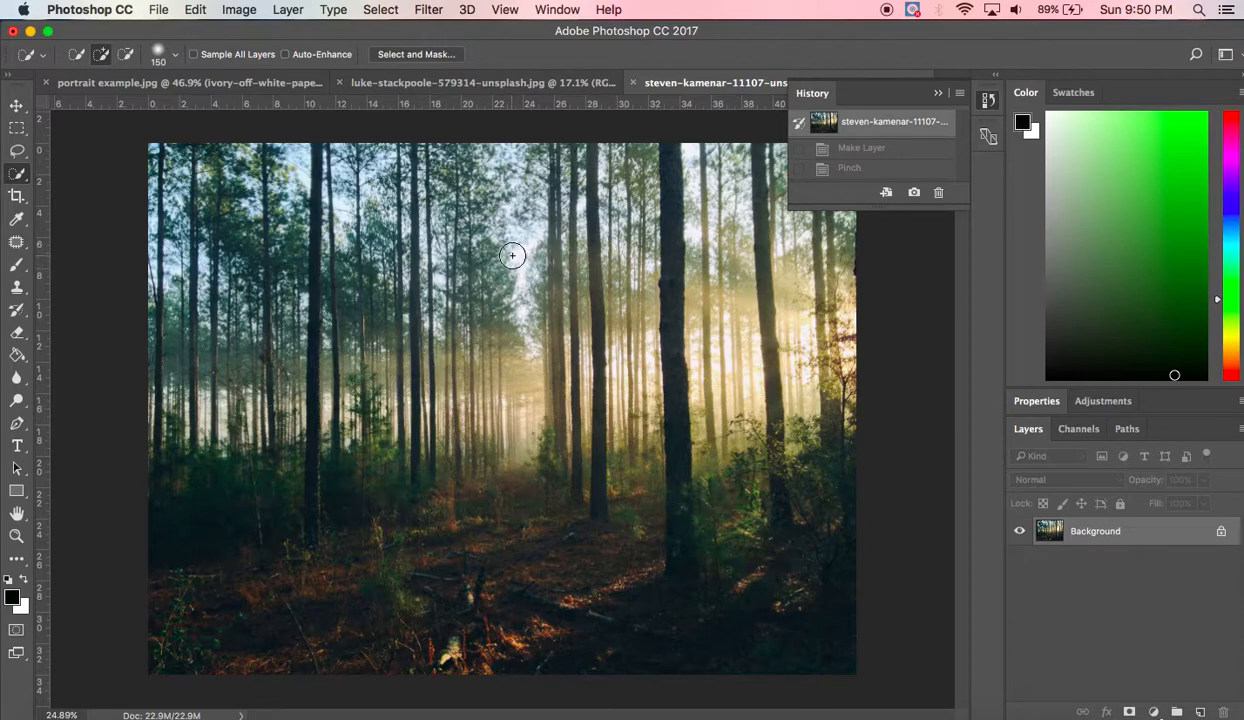
Try the Pinch distortion filter at 100% on the forest photo, and revert to the opened image.
click(430, 10)
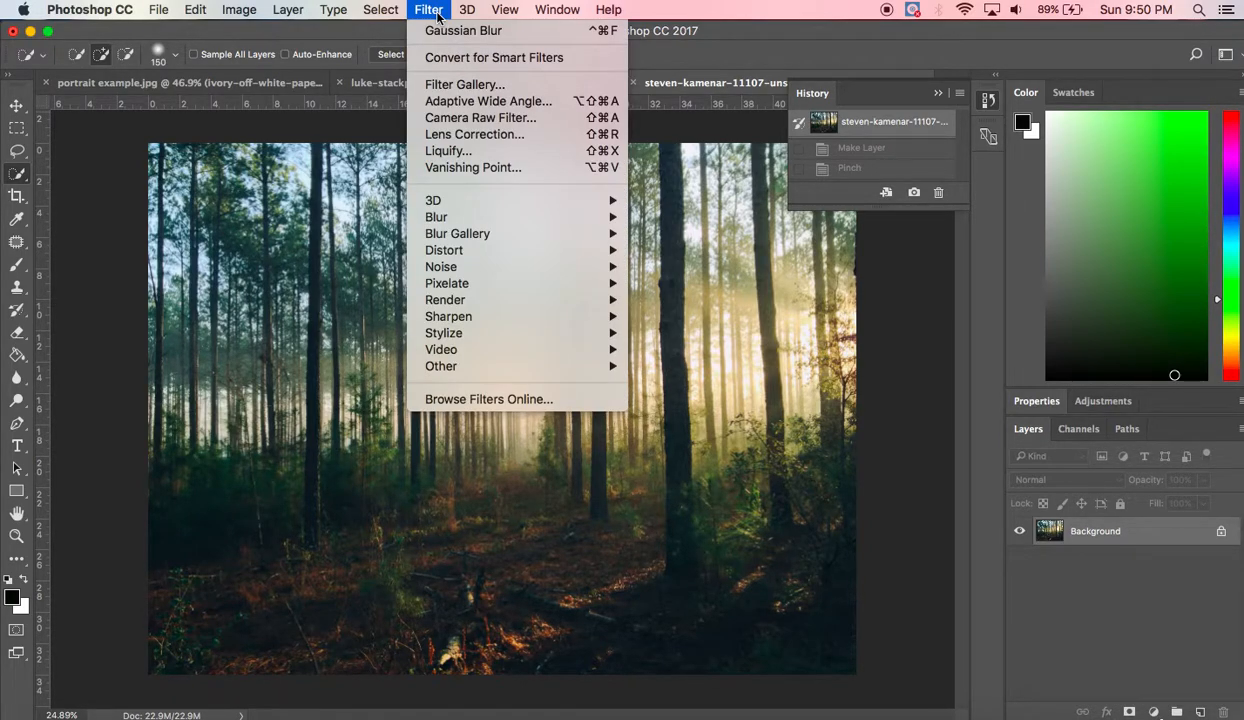
mouse_move(520, 208)
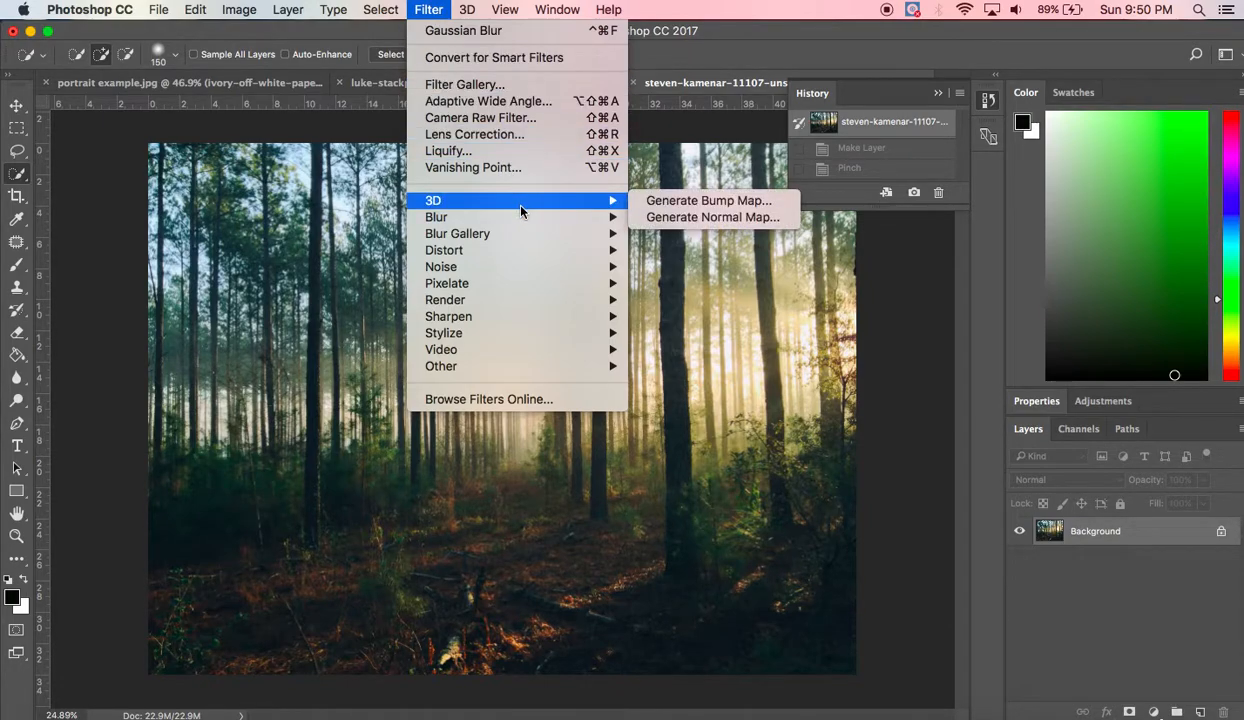
mouse_move(536, 250)
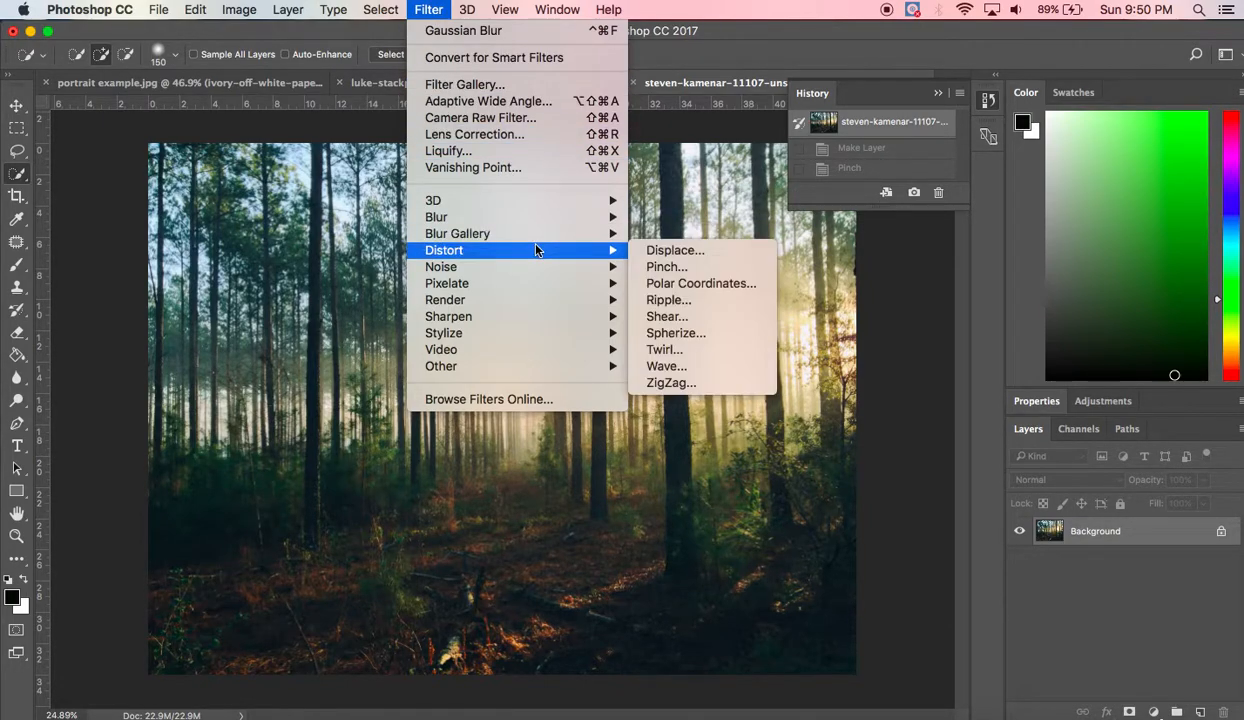
click(660, 266)
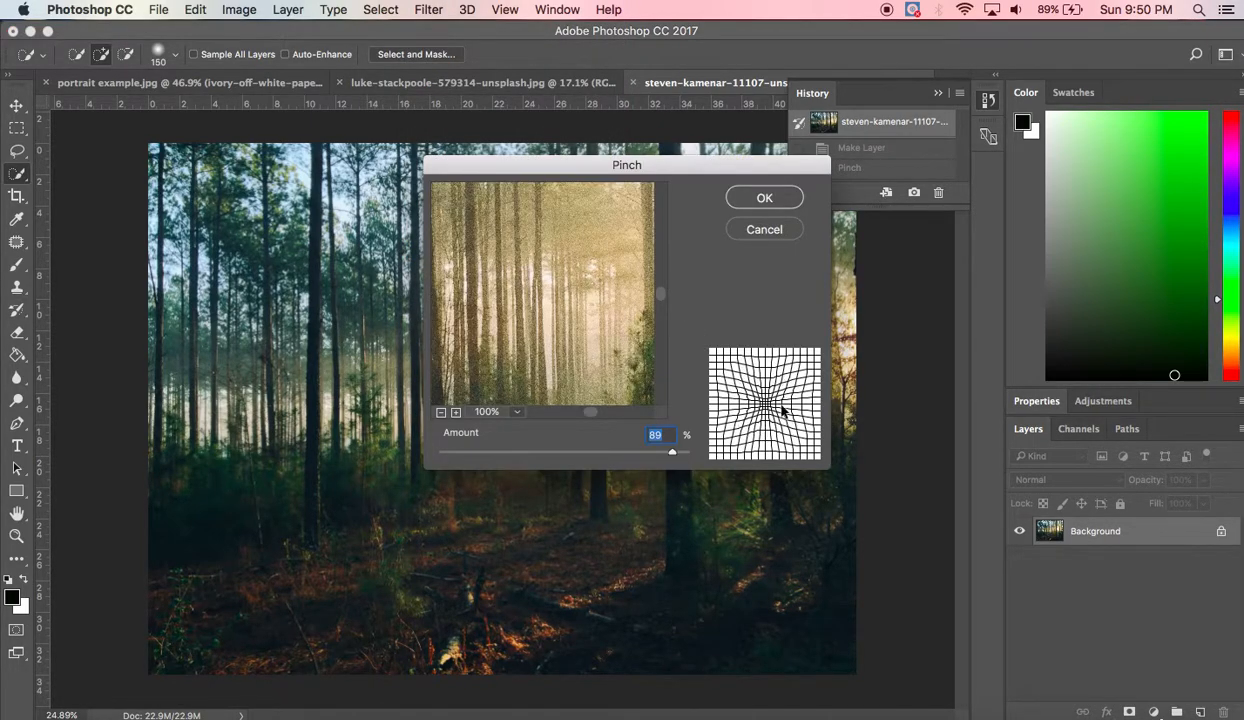
drag(674, 456, 700, 455)
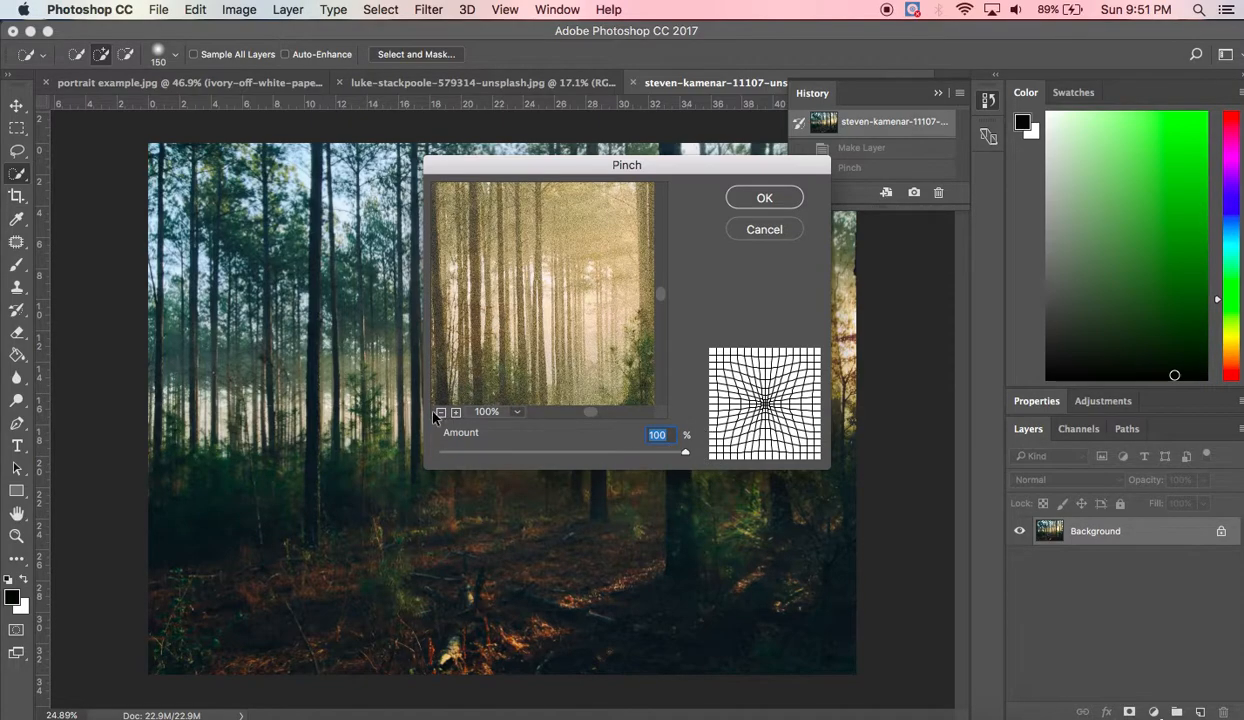
click(766, 197)
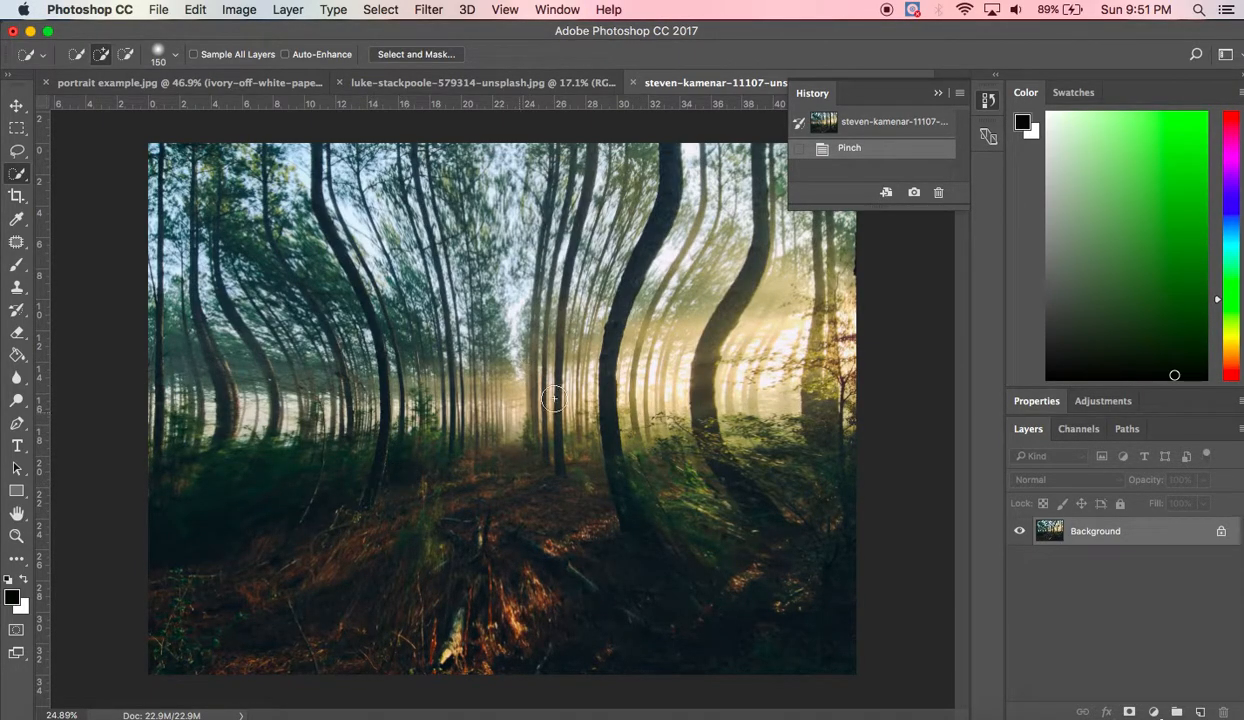
click(848, 124)
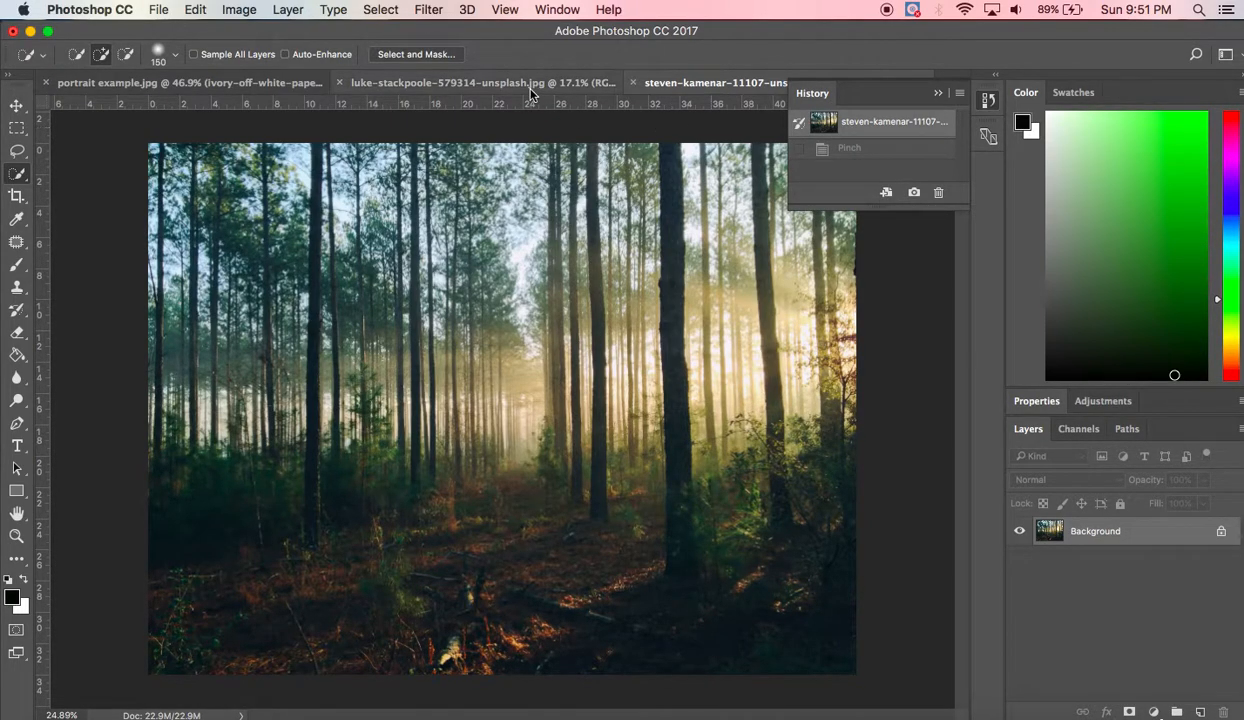
Apply the Oil Paint filter to the forest photo with the brush scale set to 7.7, and inspect the texture up close.
click(424, 10)
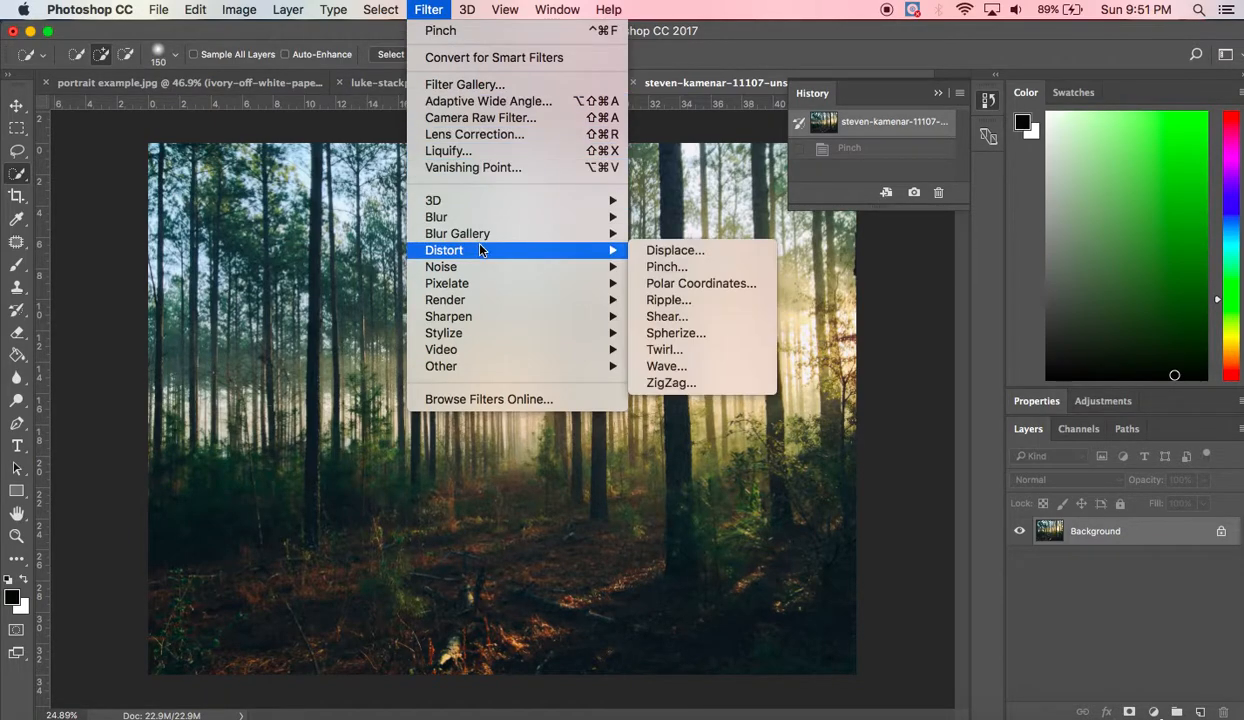
mouse_move(515, 337)
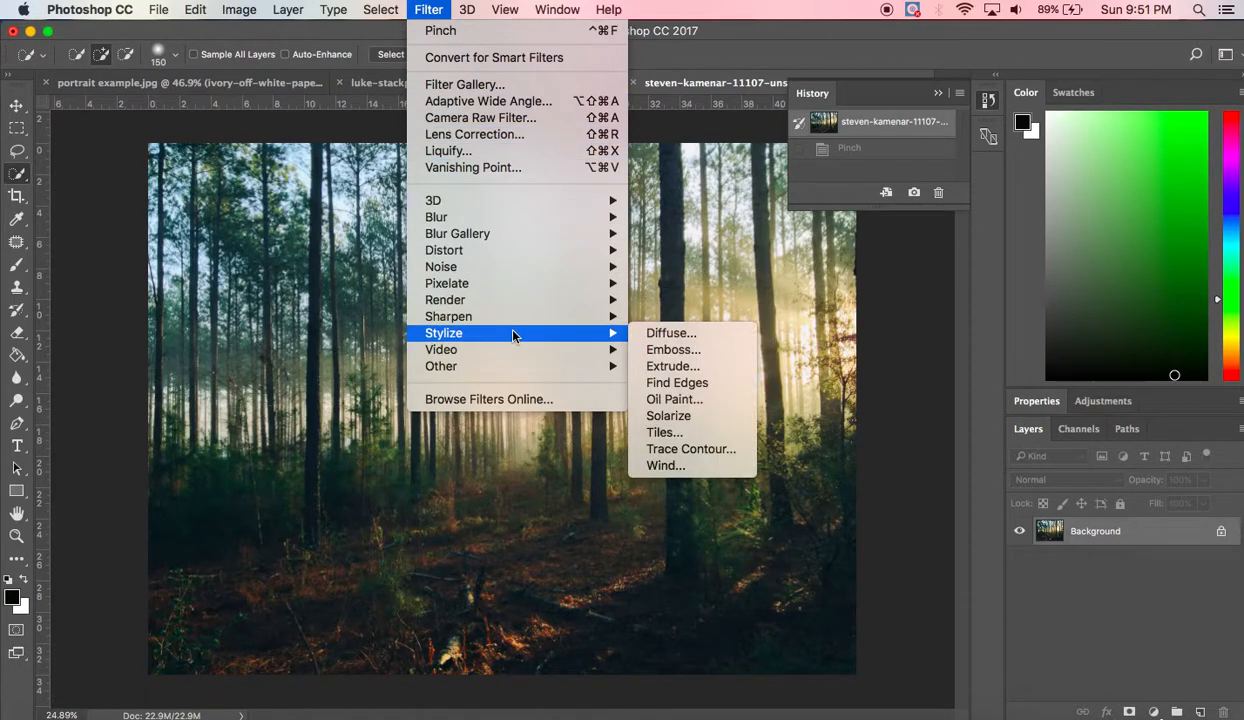
click(658, 399)
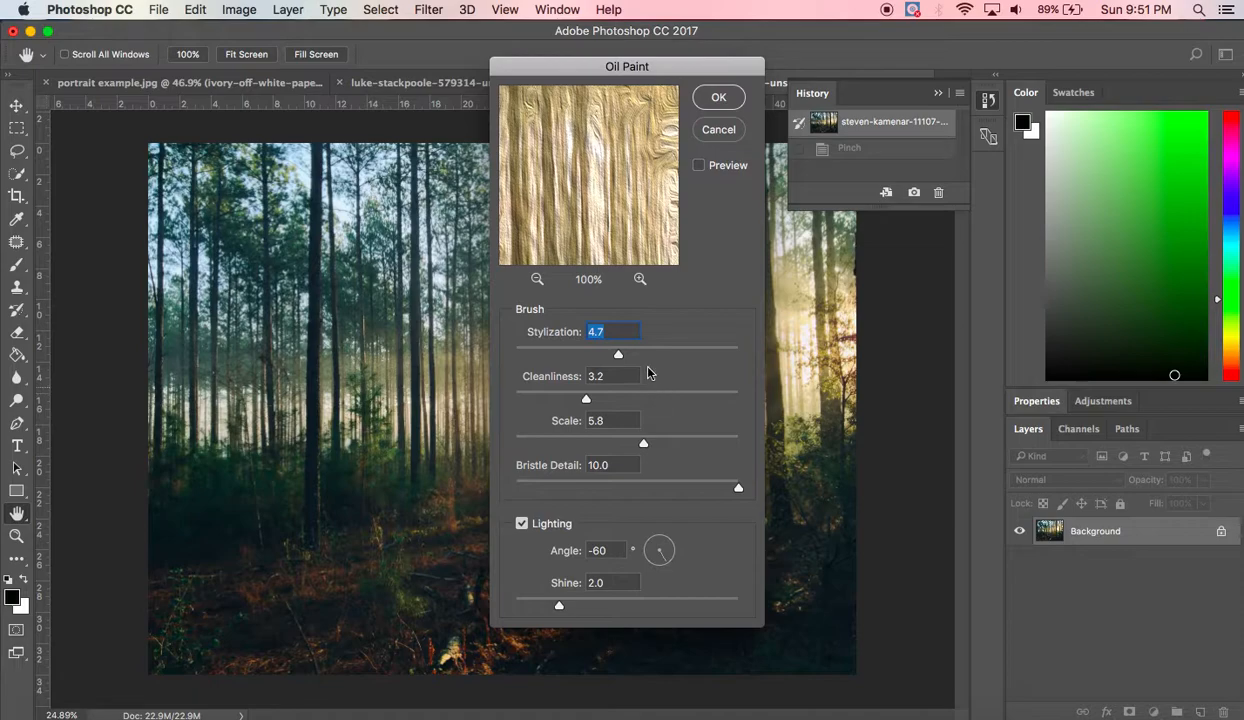
click(537, 279)
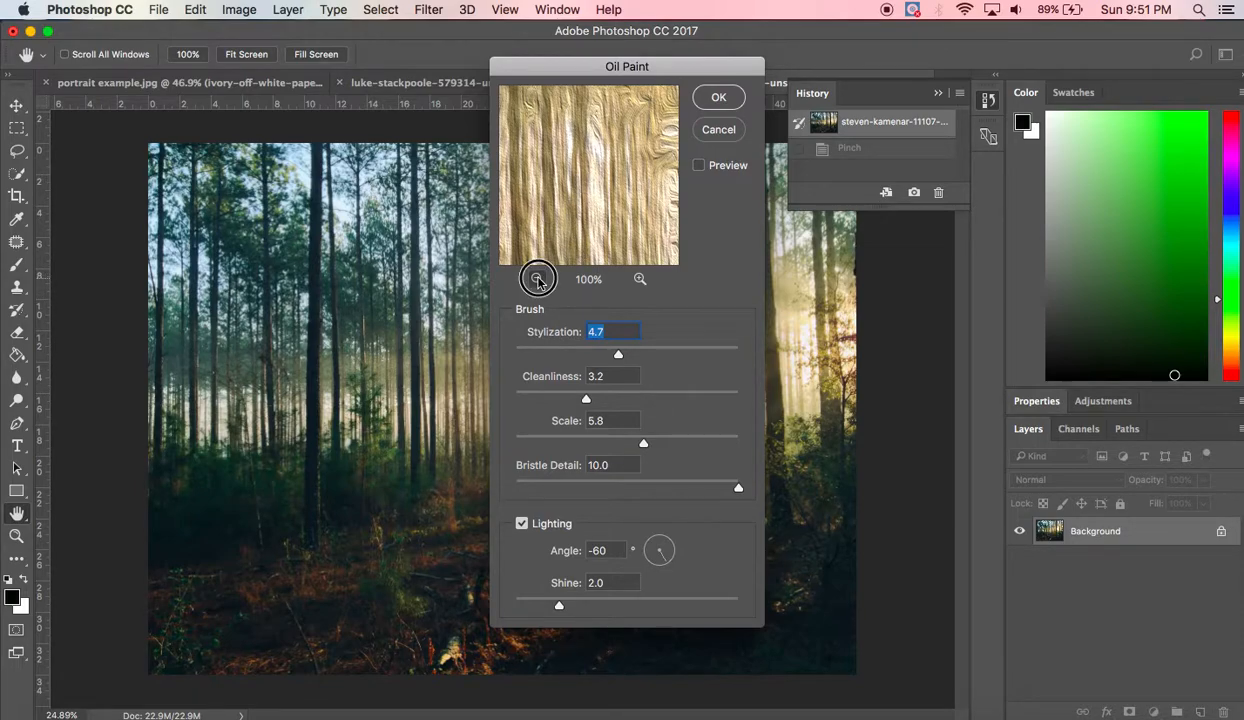
click(537, 280)
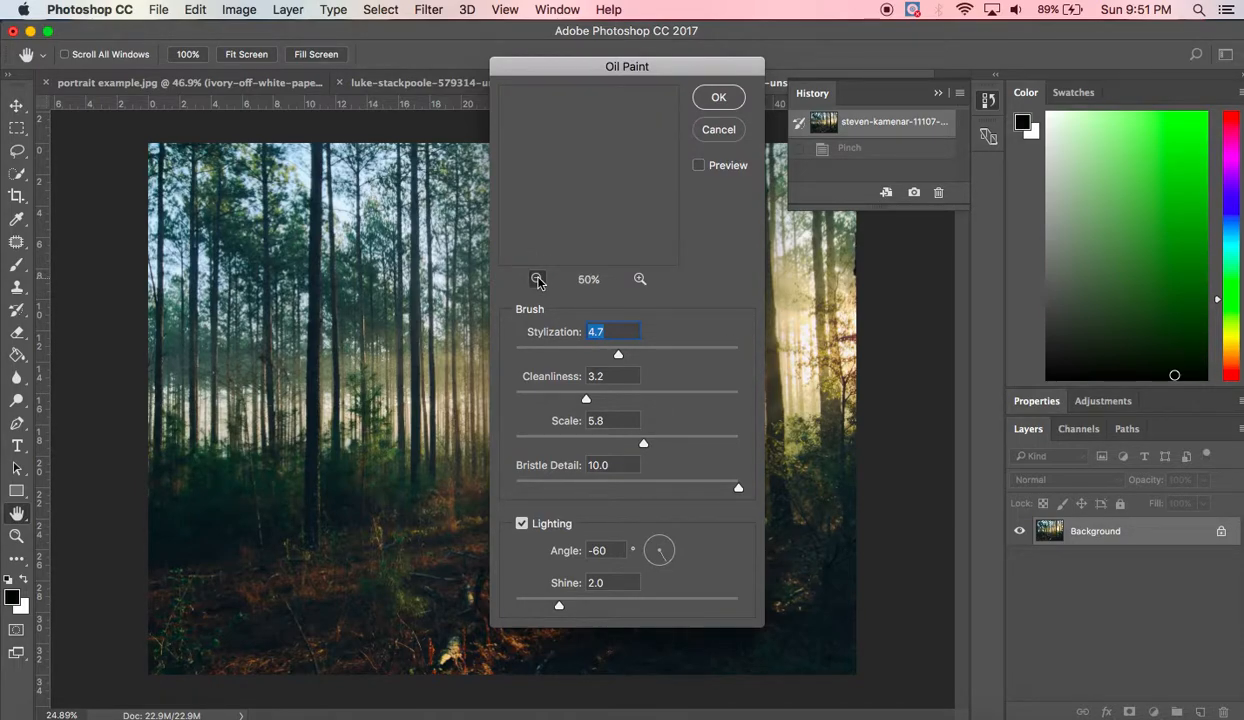
click(537, 280)
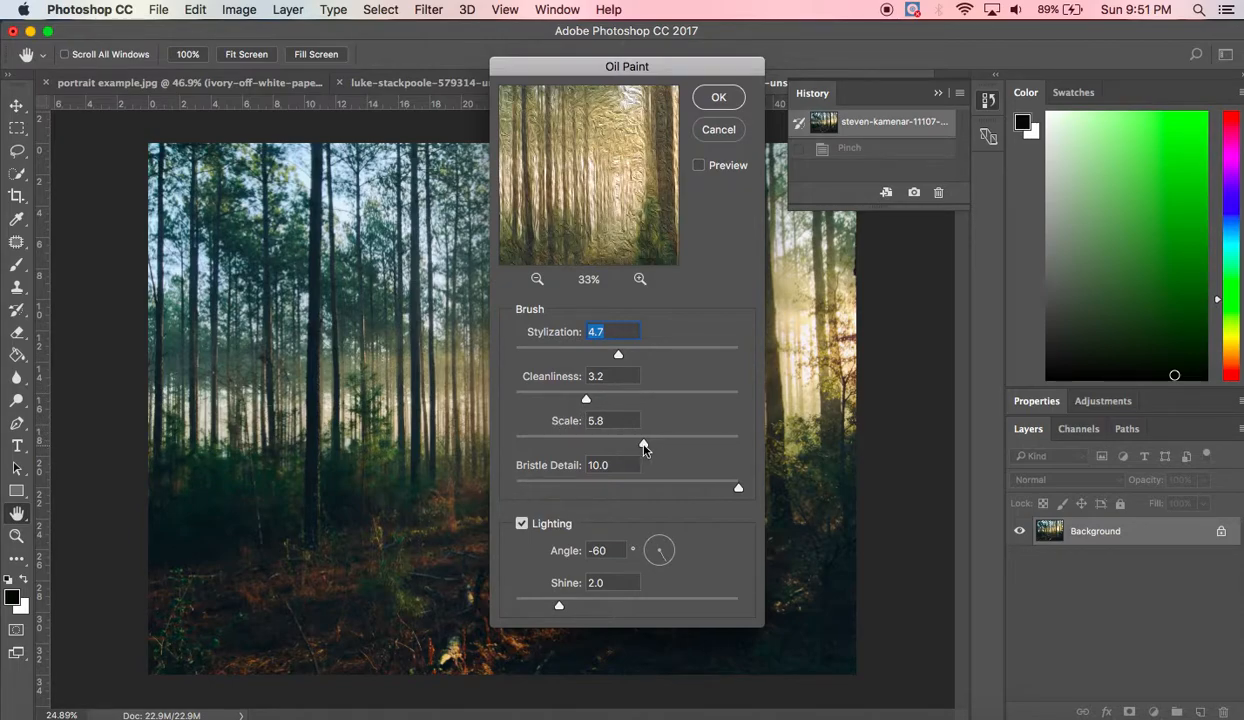
drag(643, 445, 686, 446)
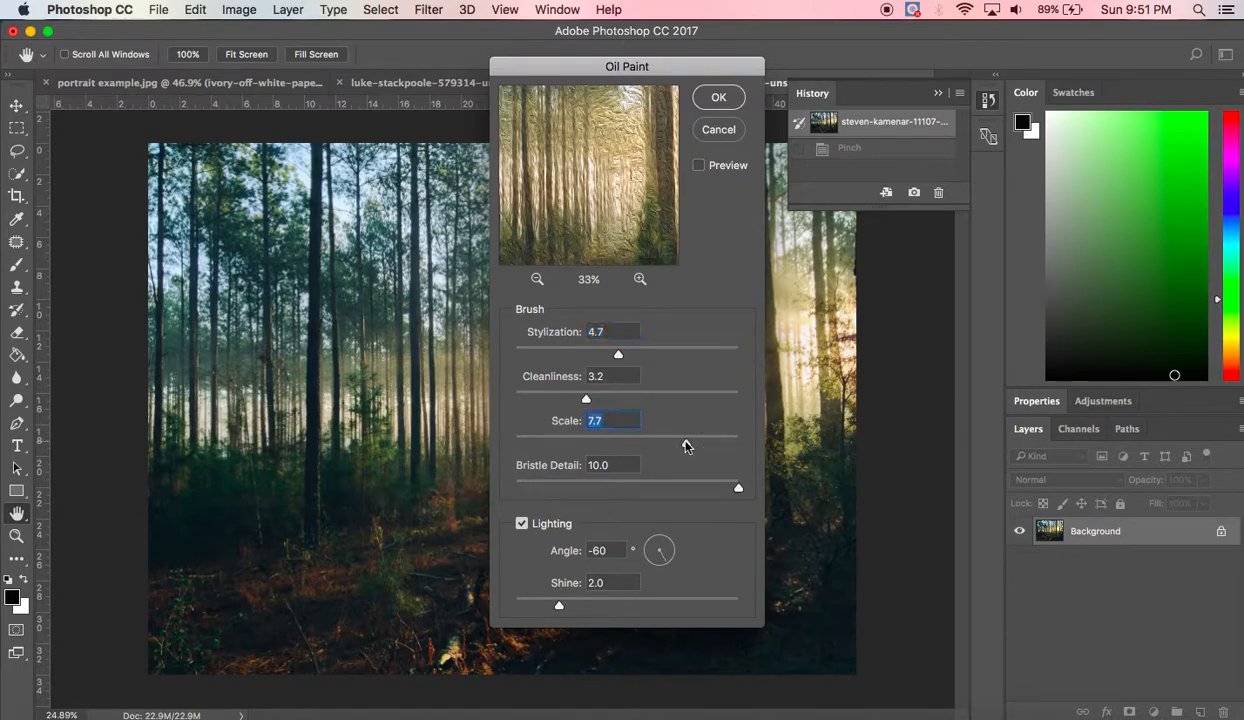
click(724, 100)
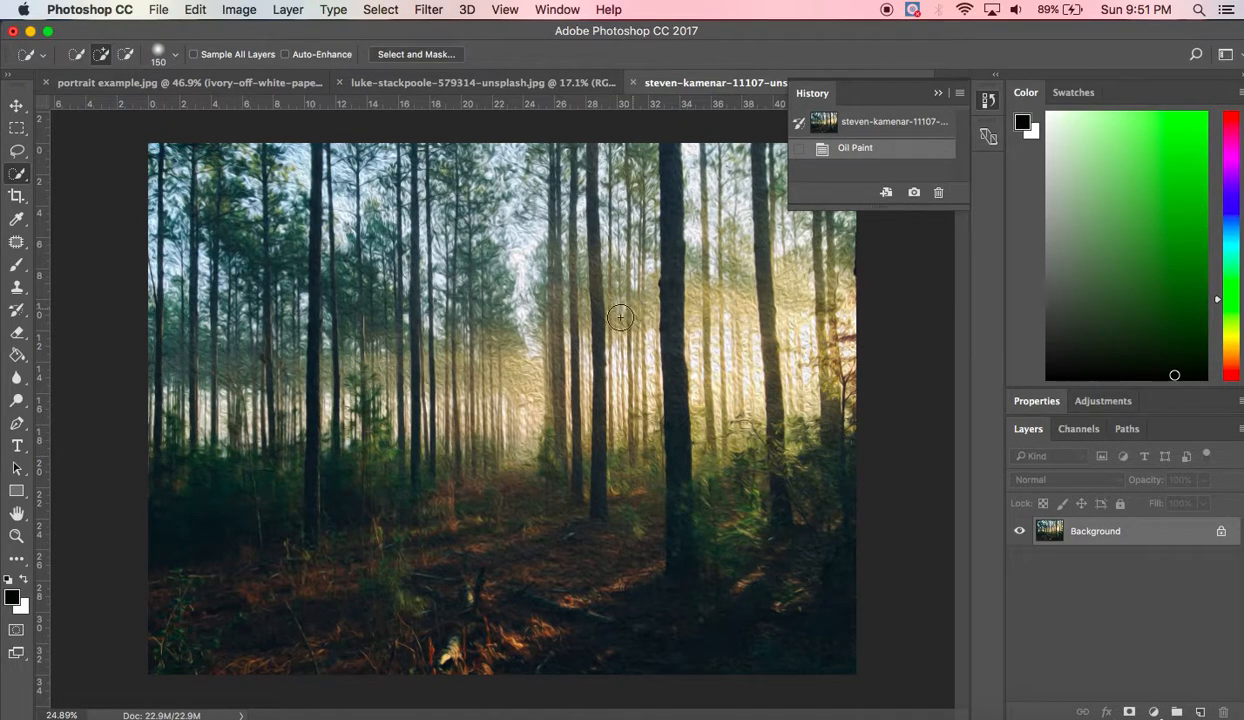
scroll(505, 363, up, 5)
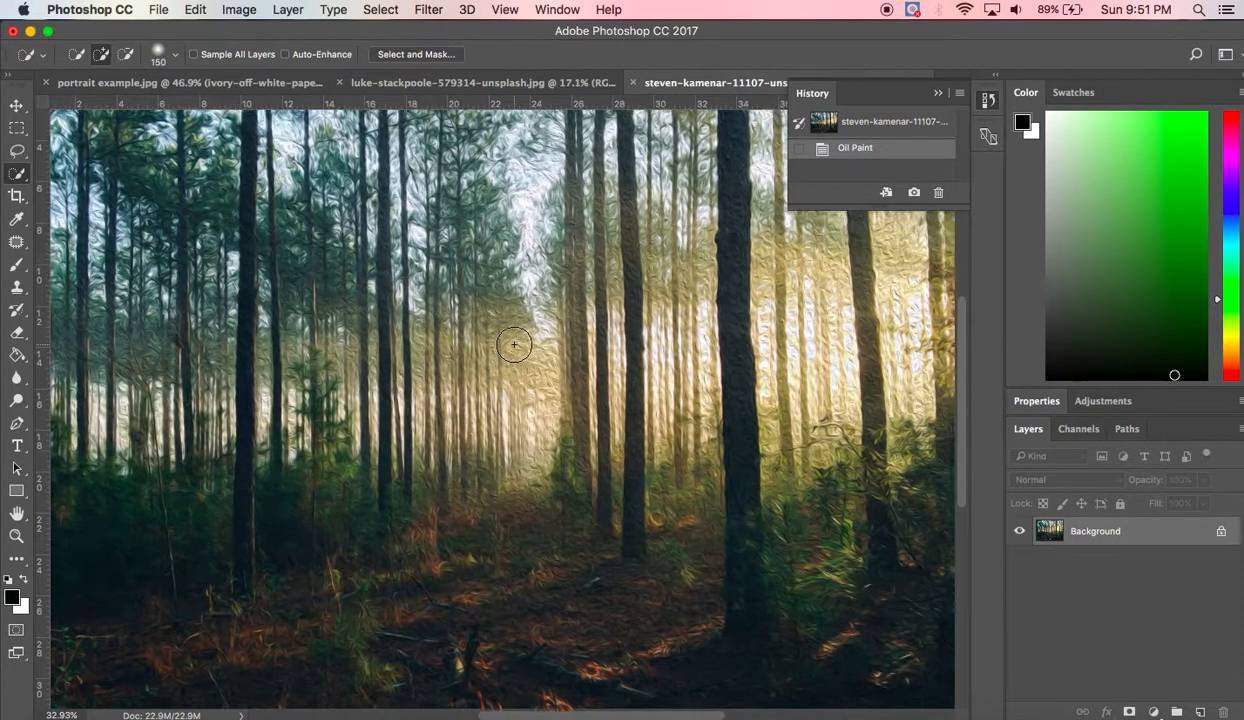
scroll(518, 342, up, 5)
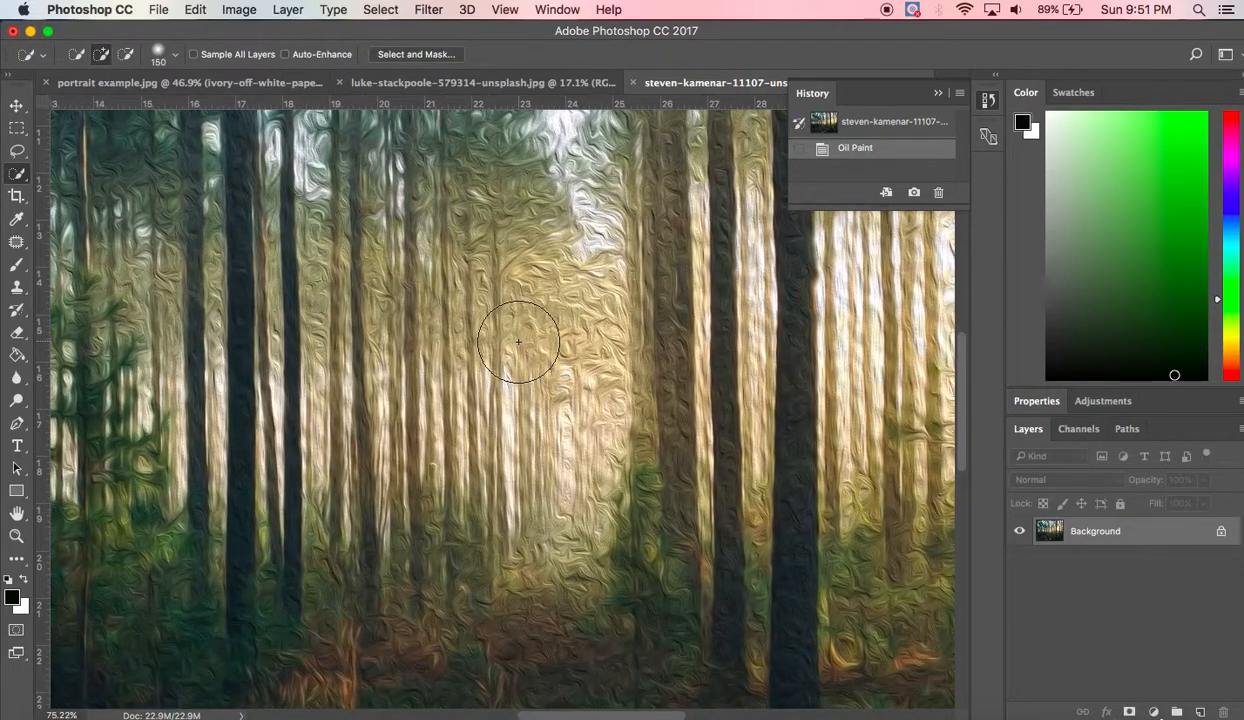
scroll(518, 343, down, 5)
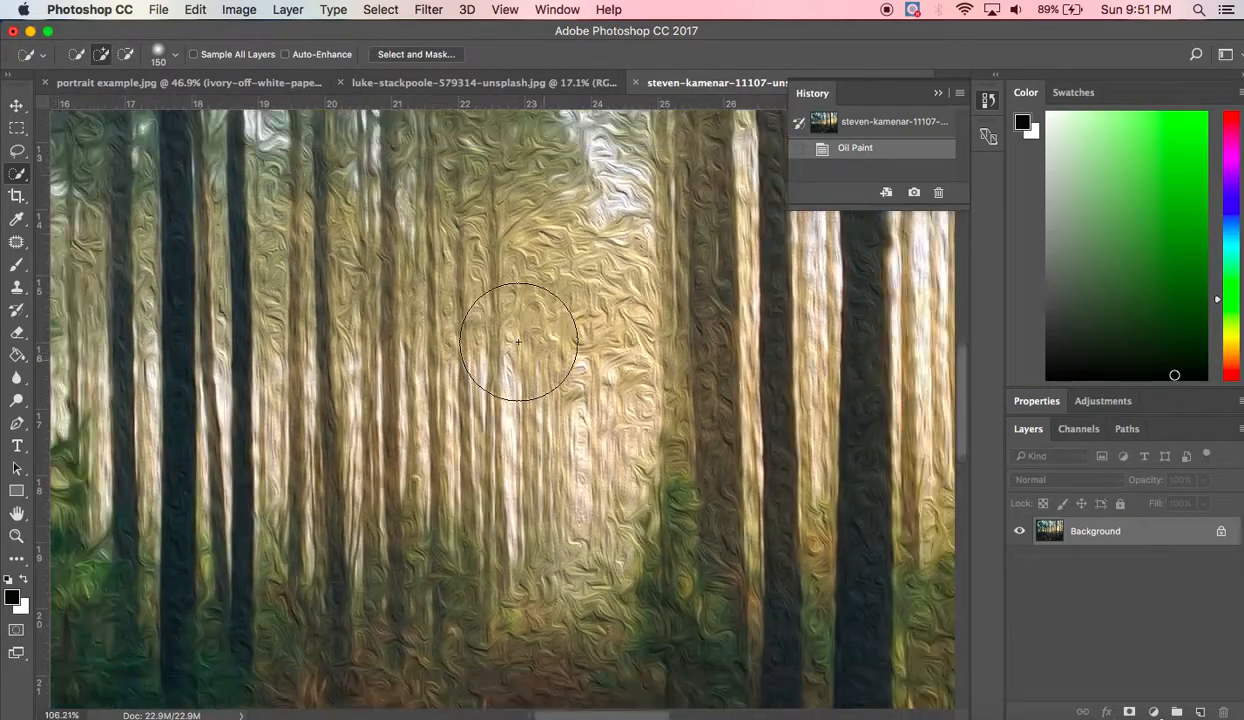
scroll(517, 345, down, 5)
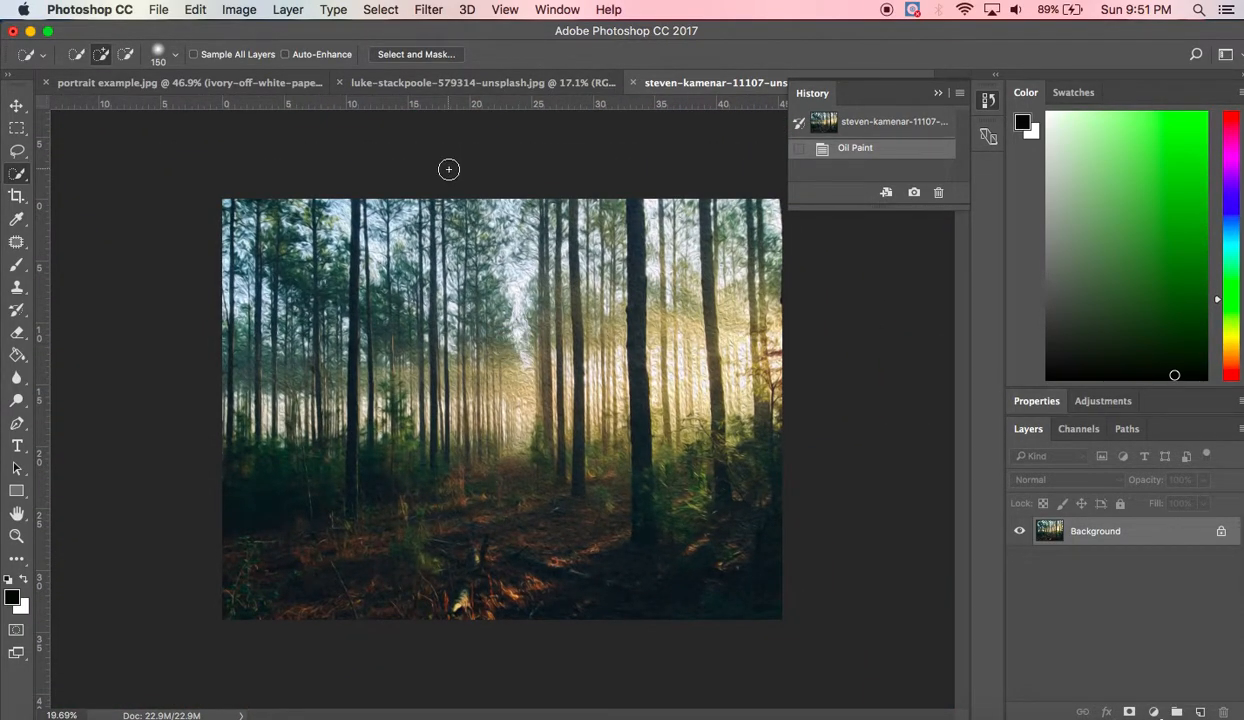
click(428, 10)
mouse_move(522, 283)
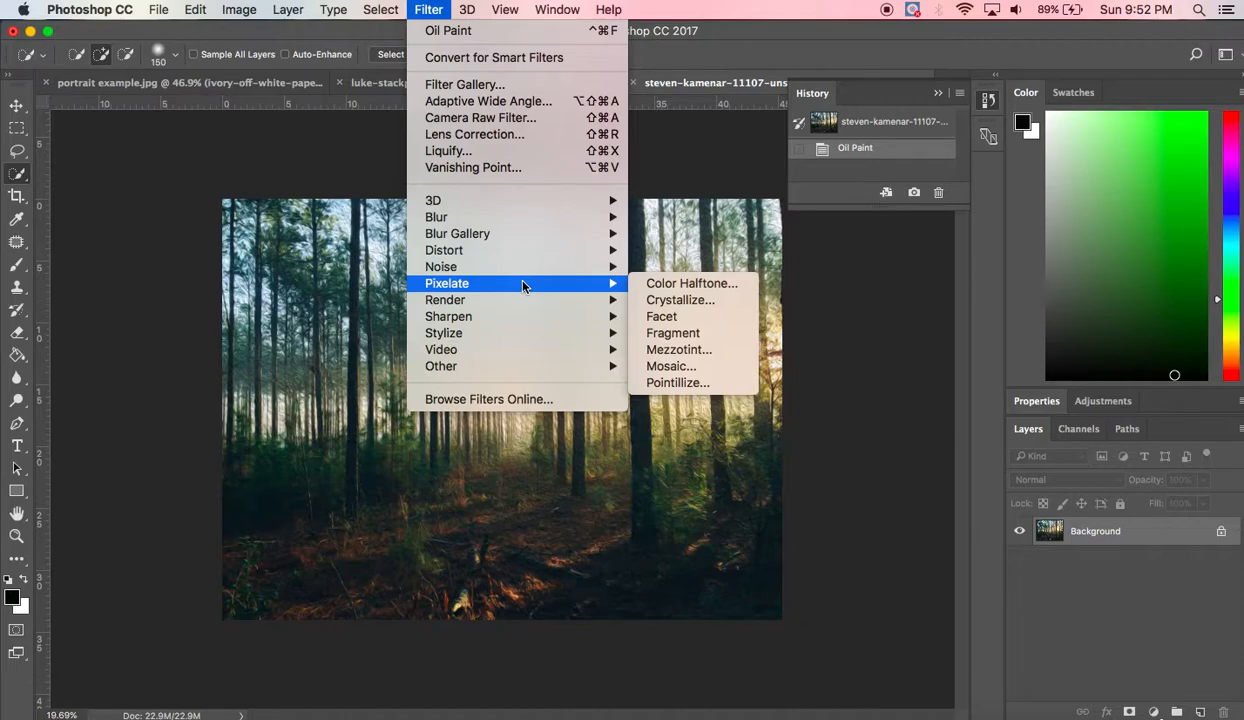
click(226, 87)
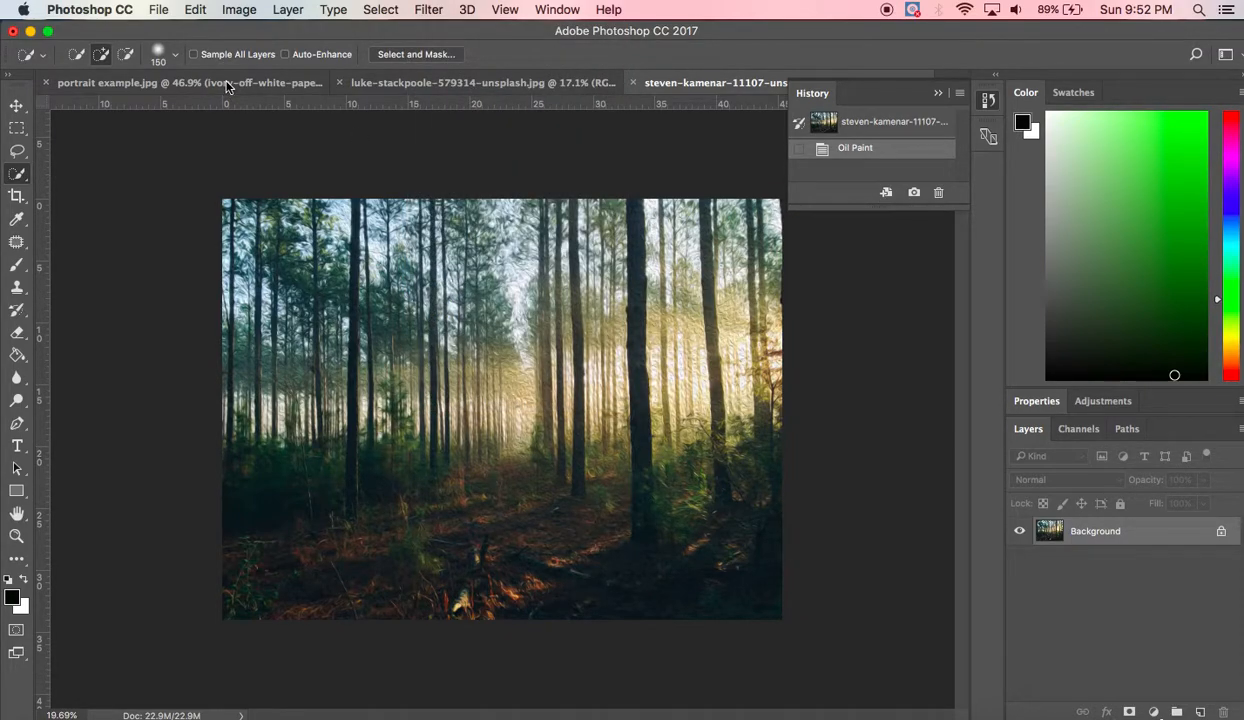
Switch to the open portrait document and set the blend mode of Layer 0 to Normal.
click(226, 83)
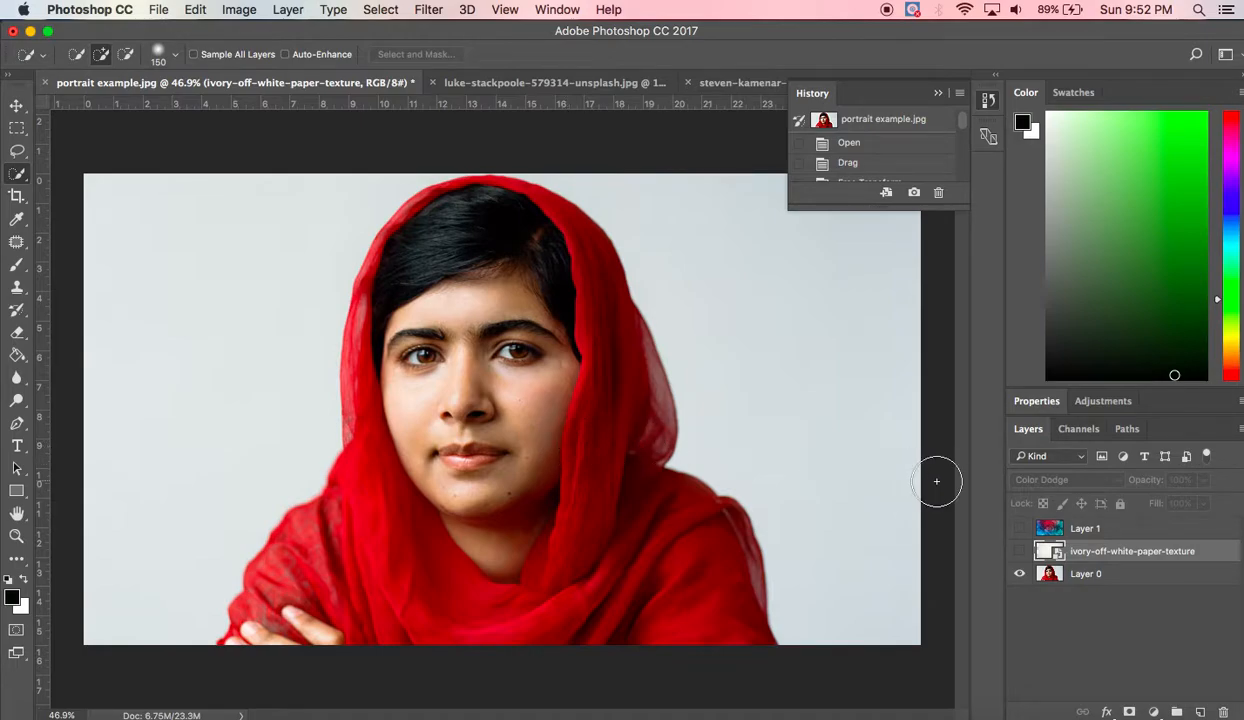
click(1092, 574)
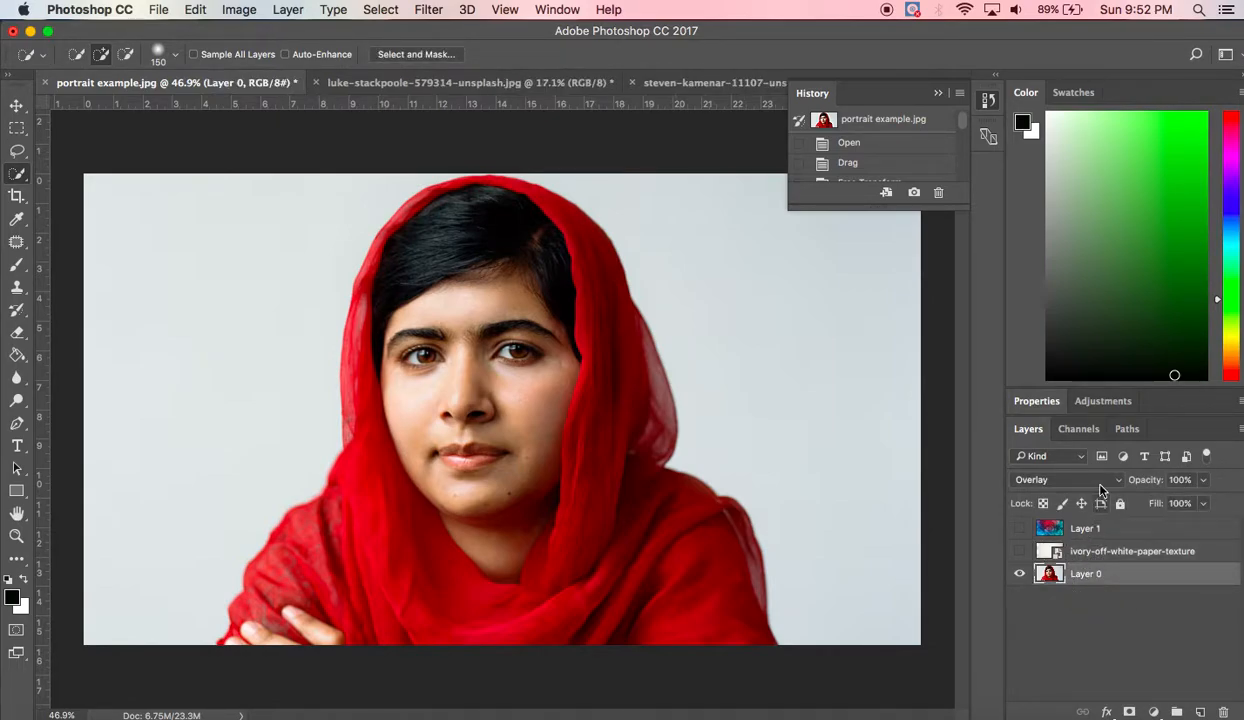
click(1121, 484)
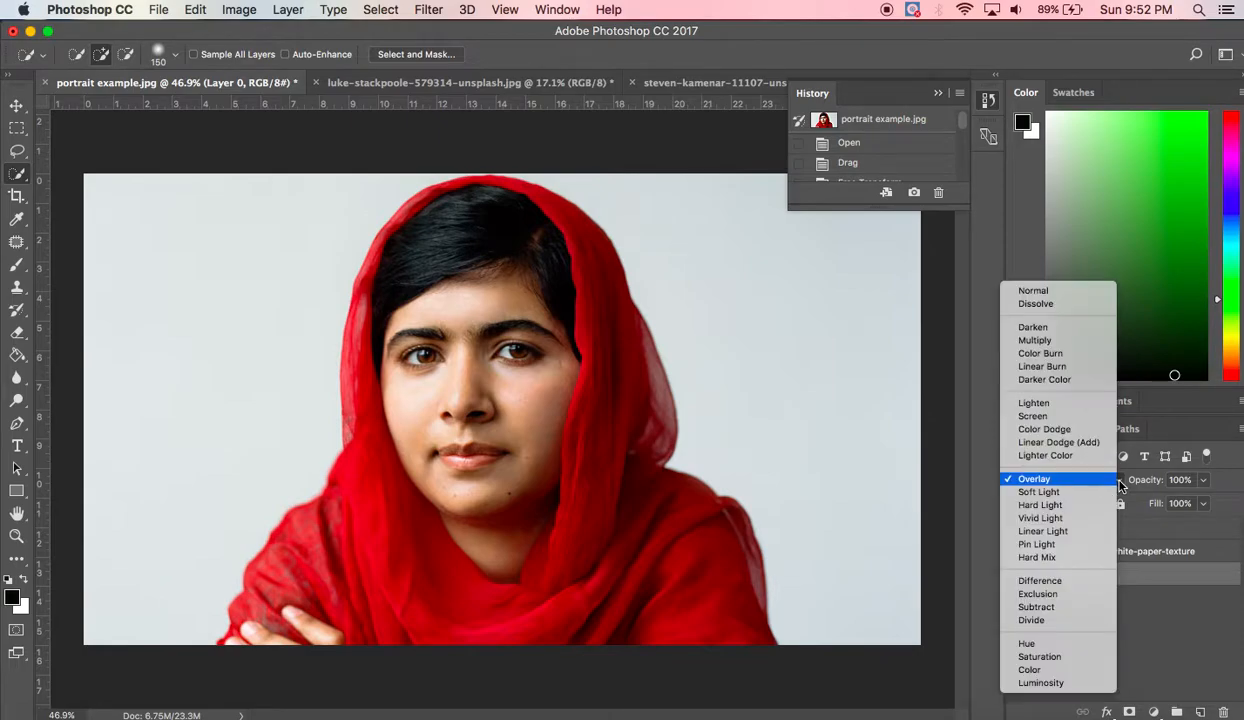
click(1085, 292)
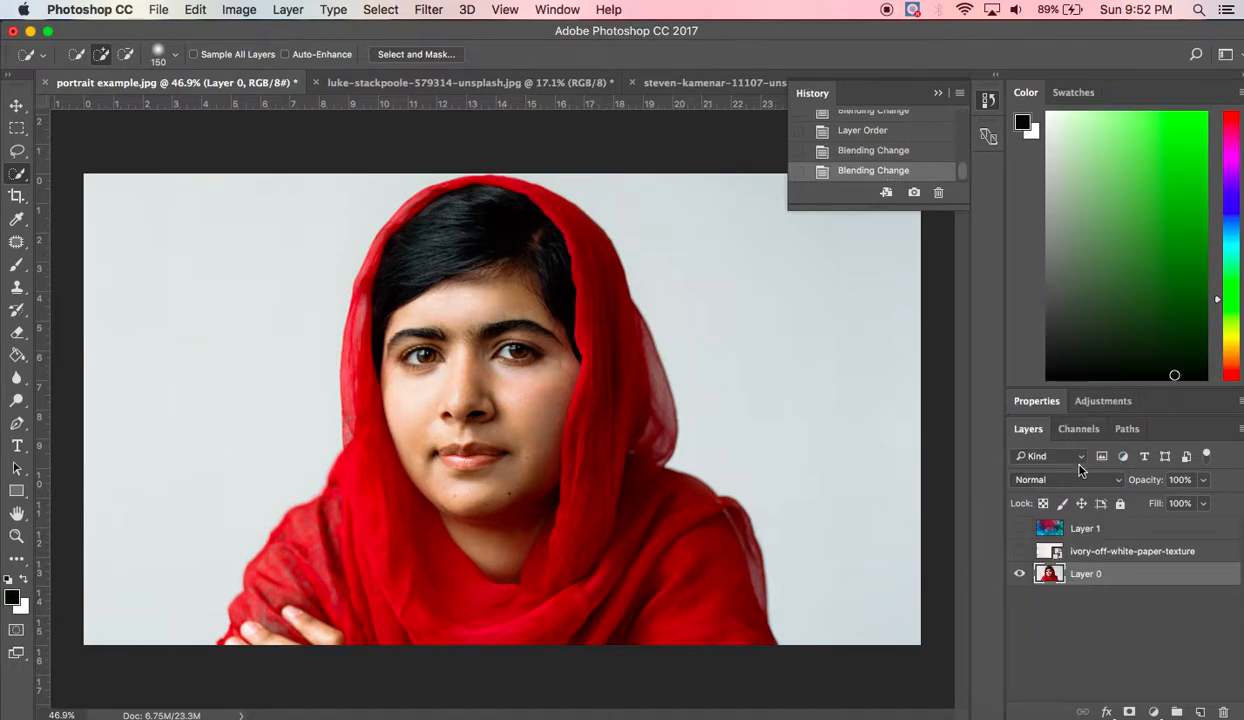
Show the ivory paper texture layer and Layer 1, and set Layer 1's blend mode to Normal.
click(1045, 545)
click(1019, 551)
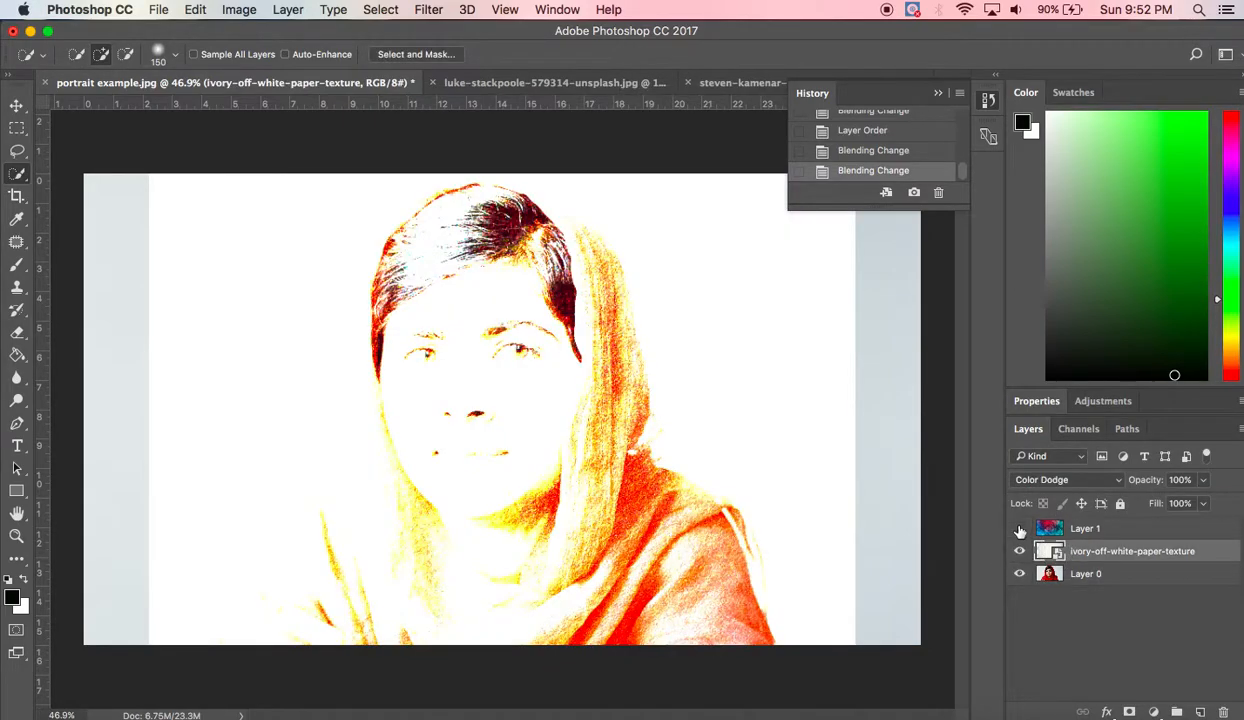
click(1019, 529)
click(1106, 530)
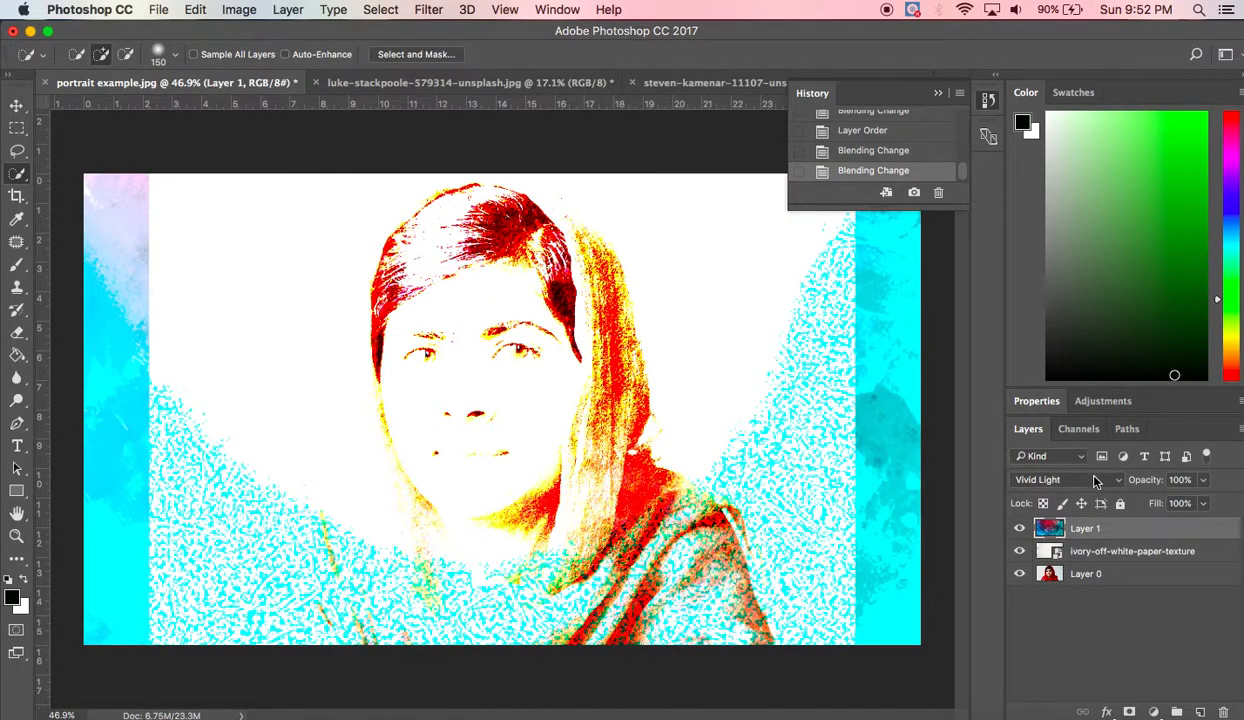
click(1065, 479)
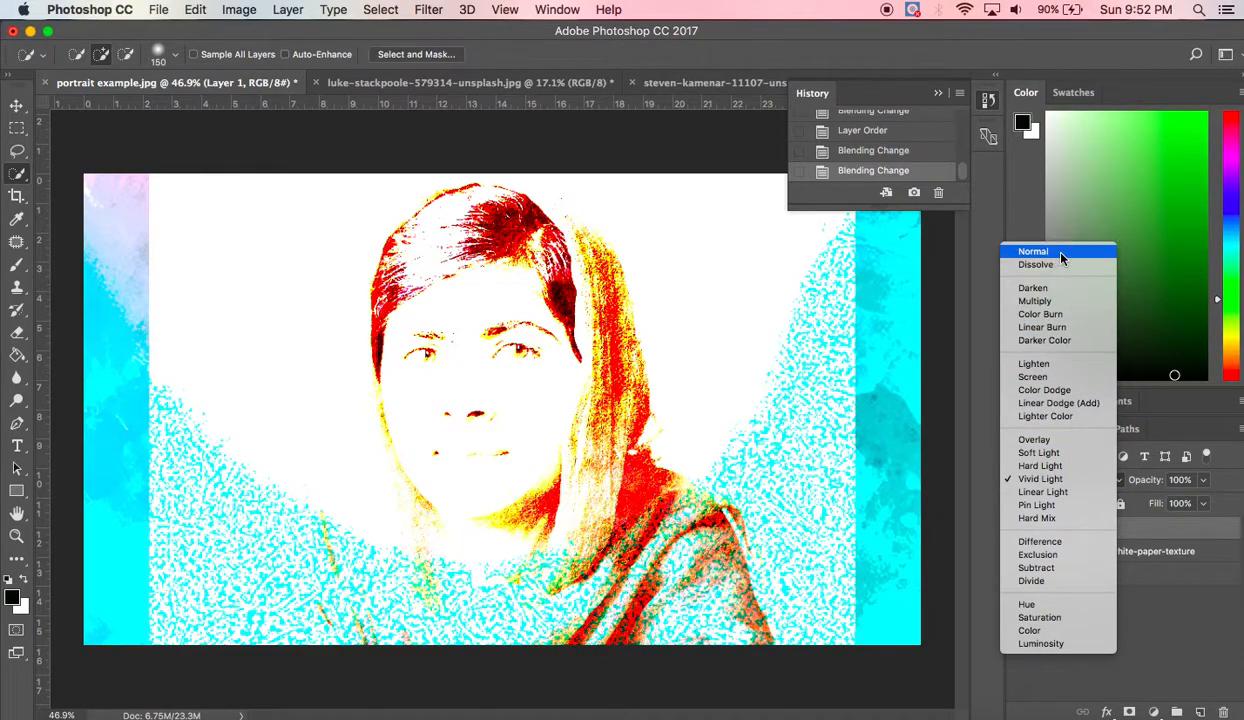
click(1031, 251)
Set the ivory paper texture layer's blend mode to Normal and hide that layer.
click(1088, 551)
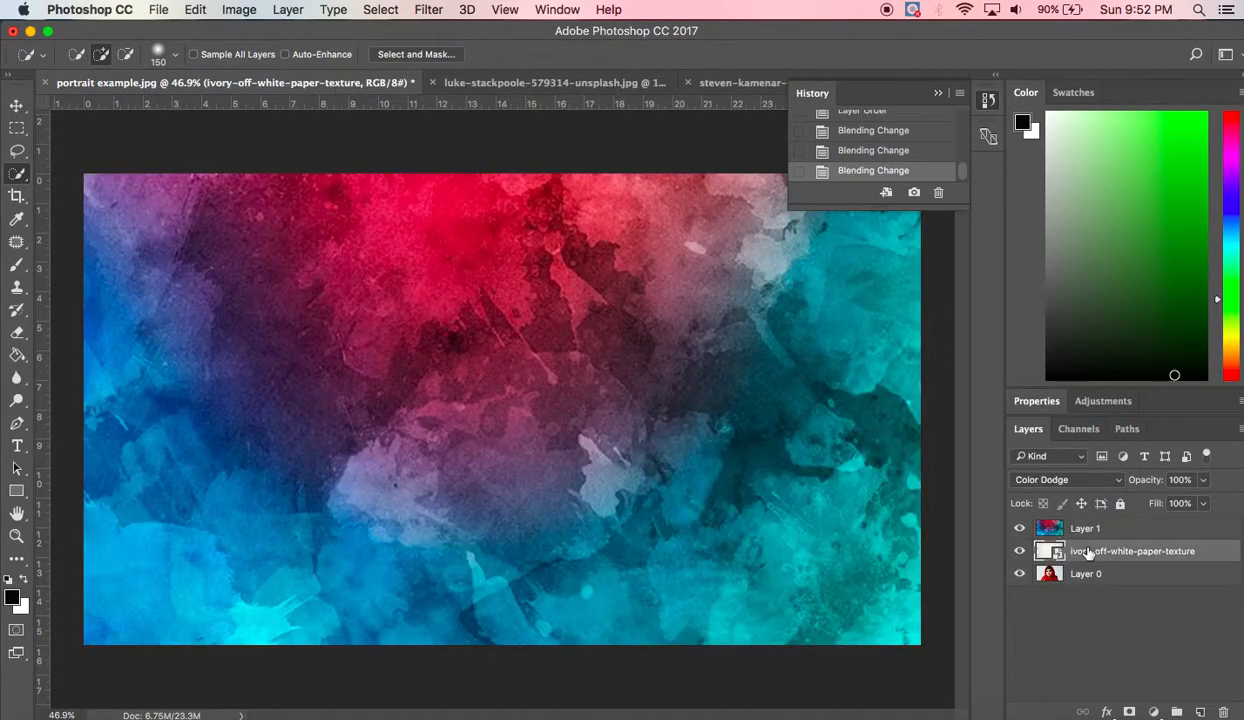
click(1060, 479)
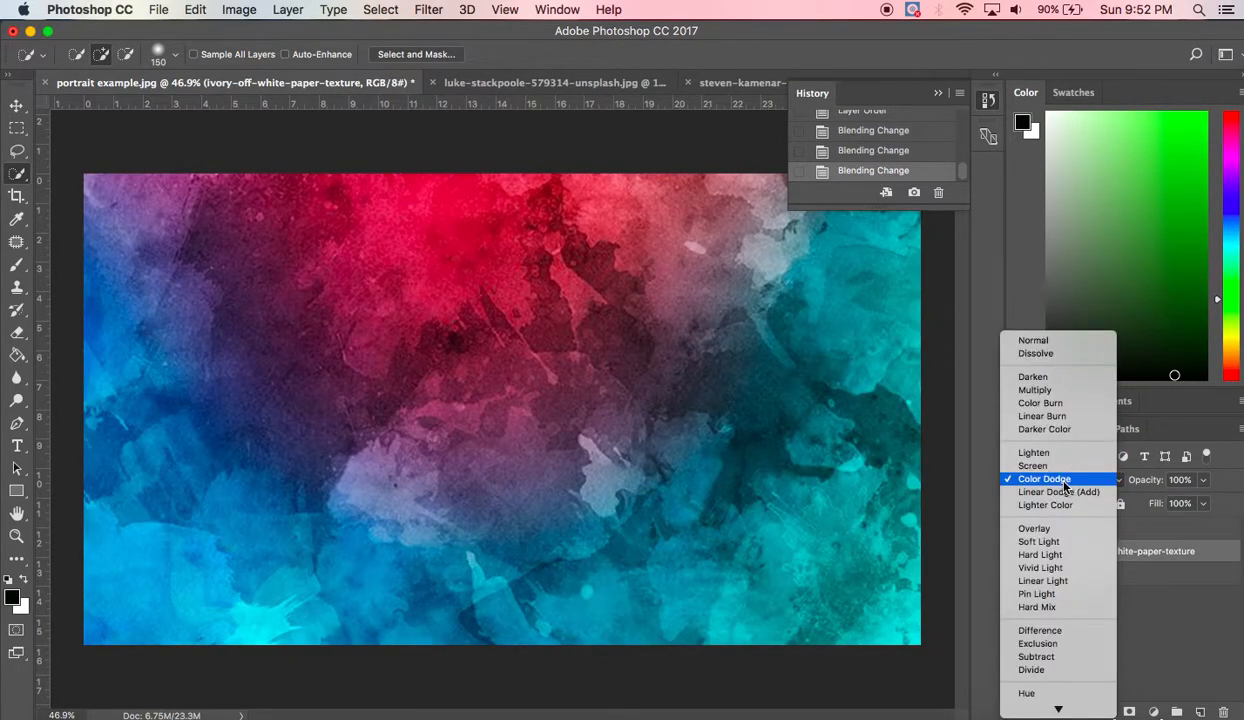
click(1053, 340)
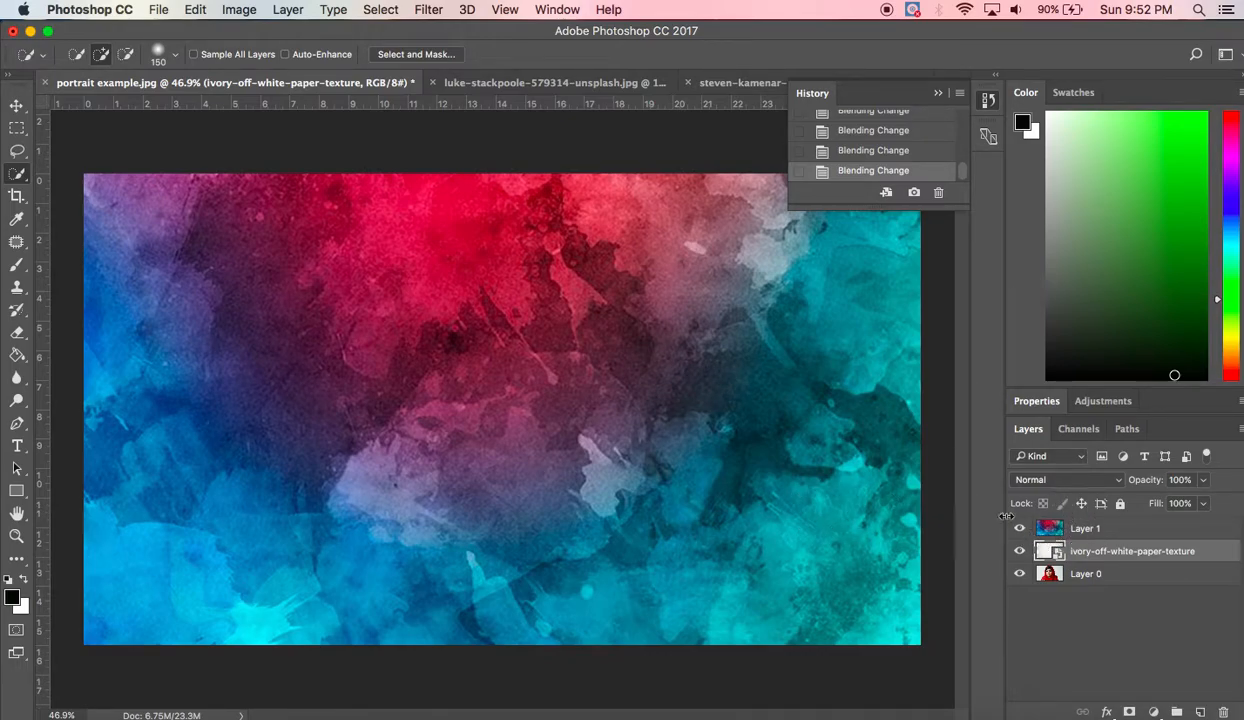
click(1019, 551)
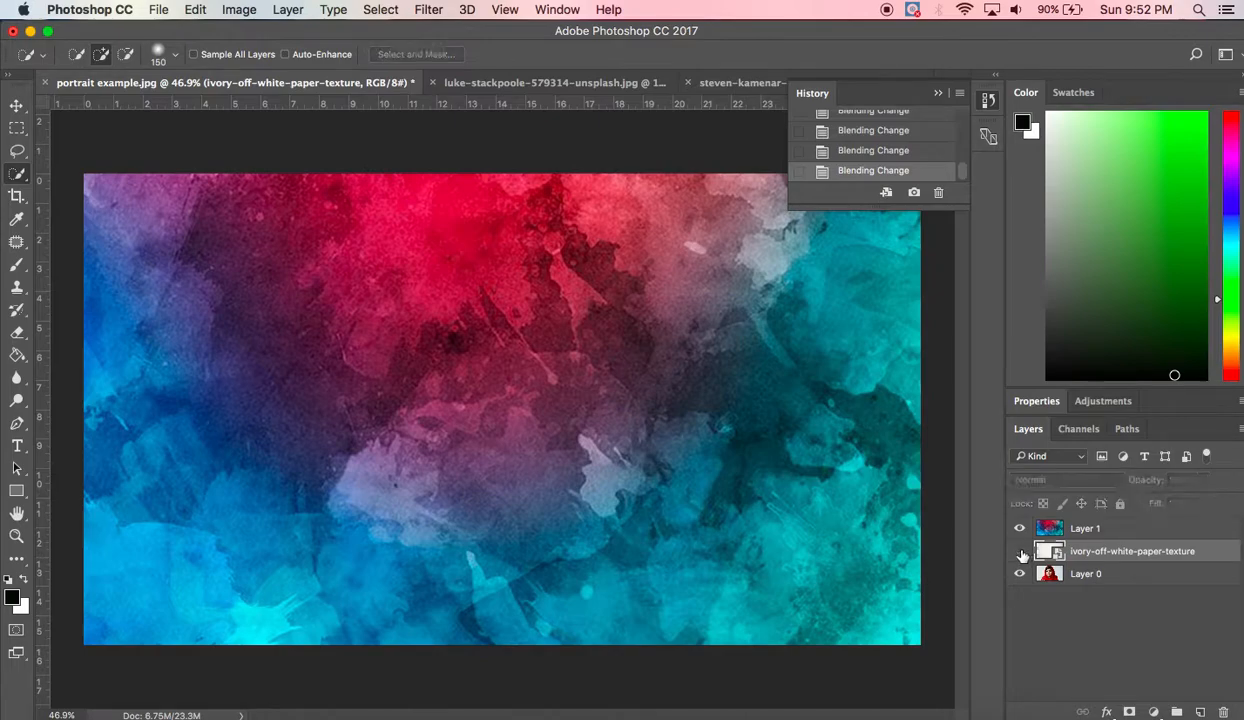
Try the Overlay and Lighten blend modes on Layer 1 over the portrait.
click(1077, 529)
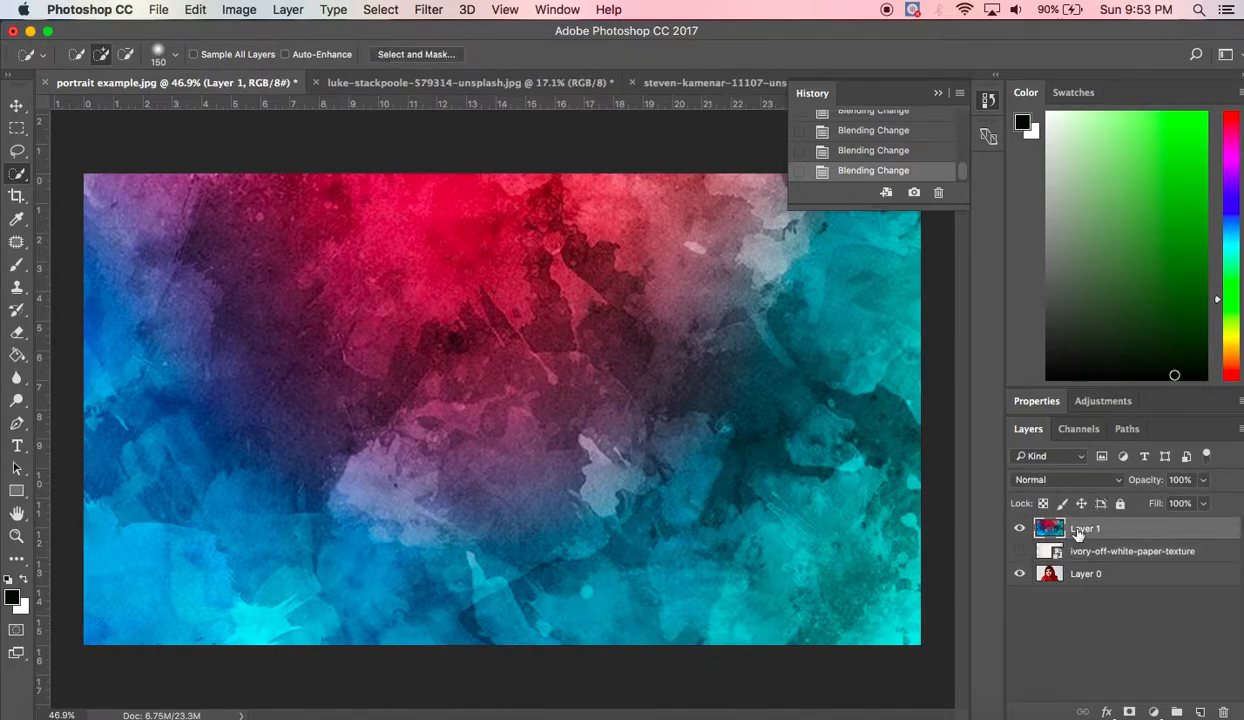
click(1075, 482)
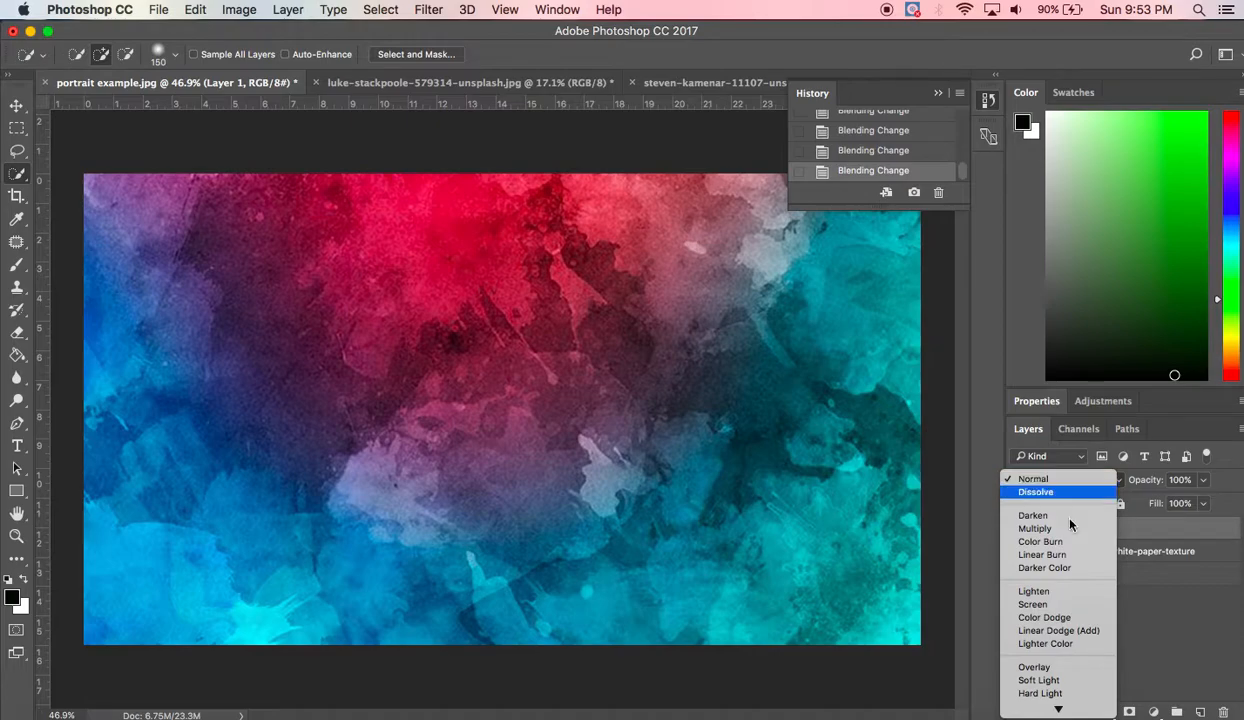
click(1068, 675)
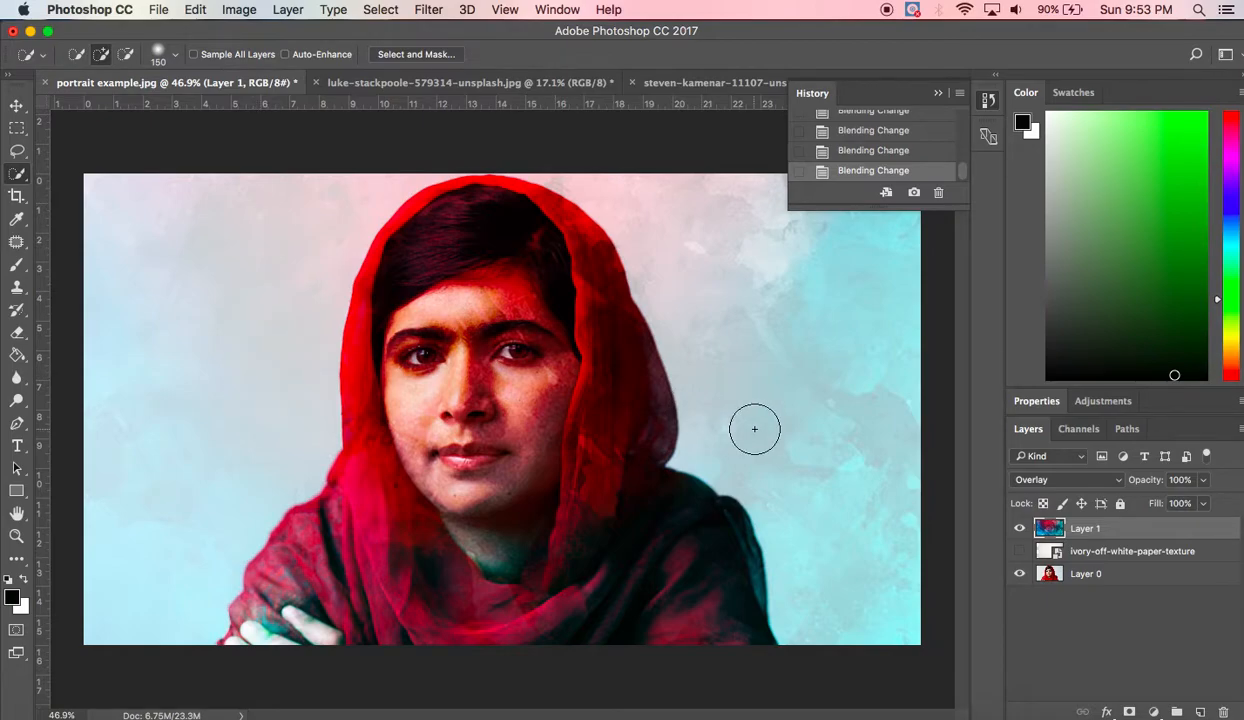
click(1036, 472)
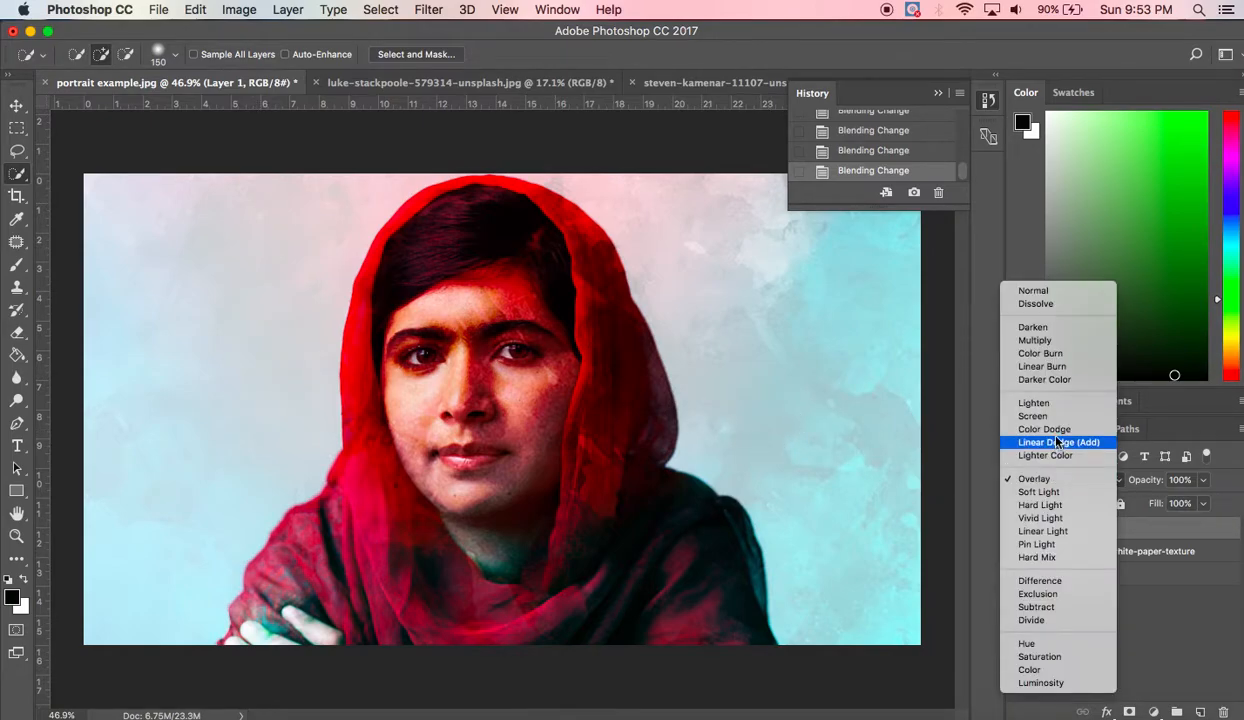
click(1050, 404)
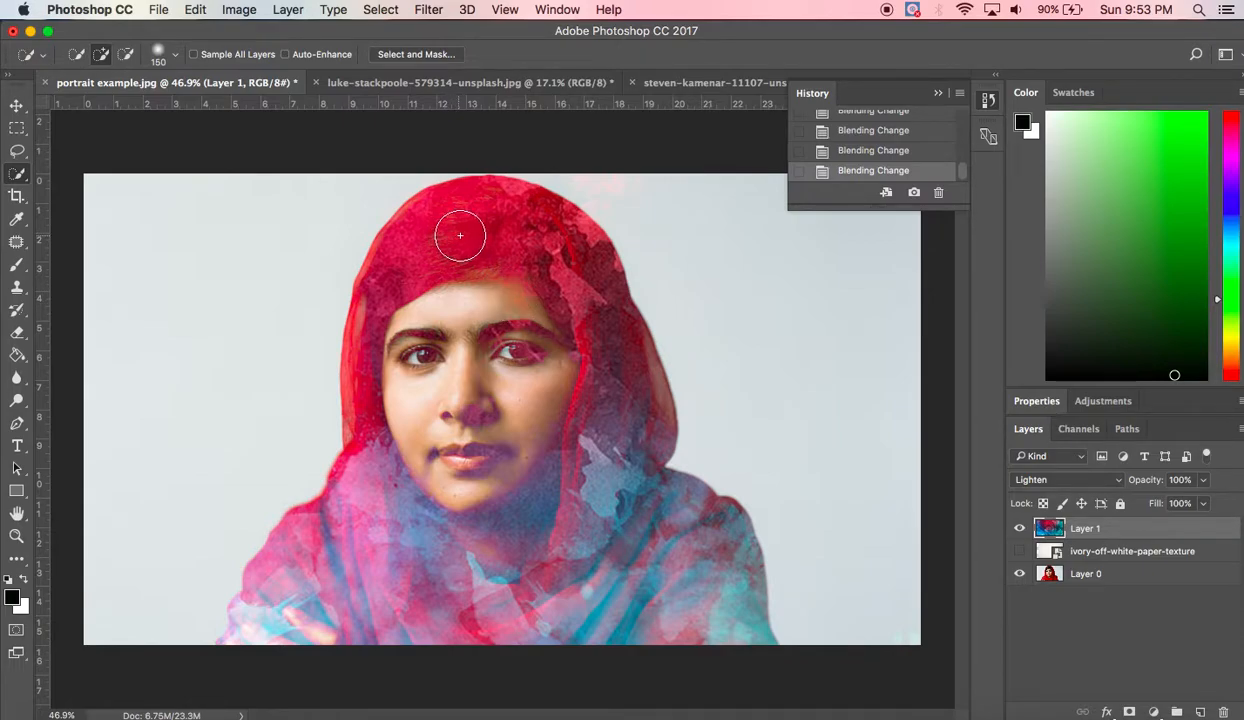
Set Layer 1's blend mode to Multiply, compare the portrait with and without the layer, and leave it hidden.
click(1098, 486)
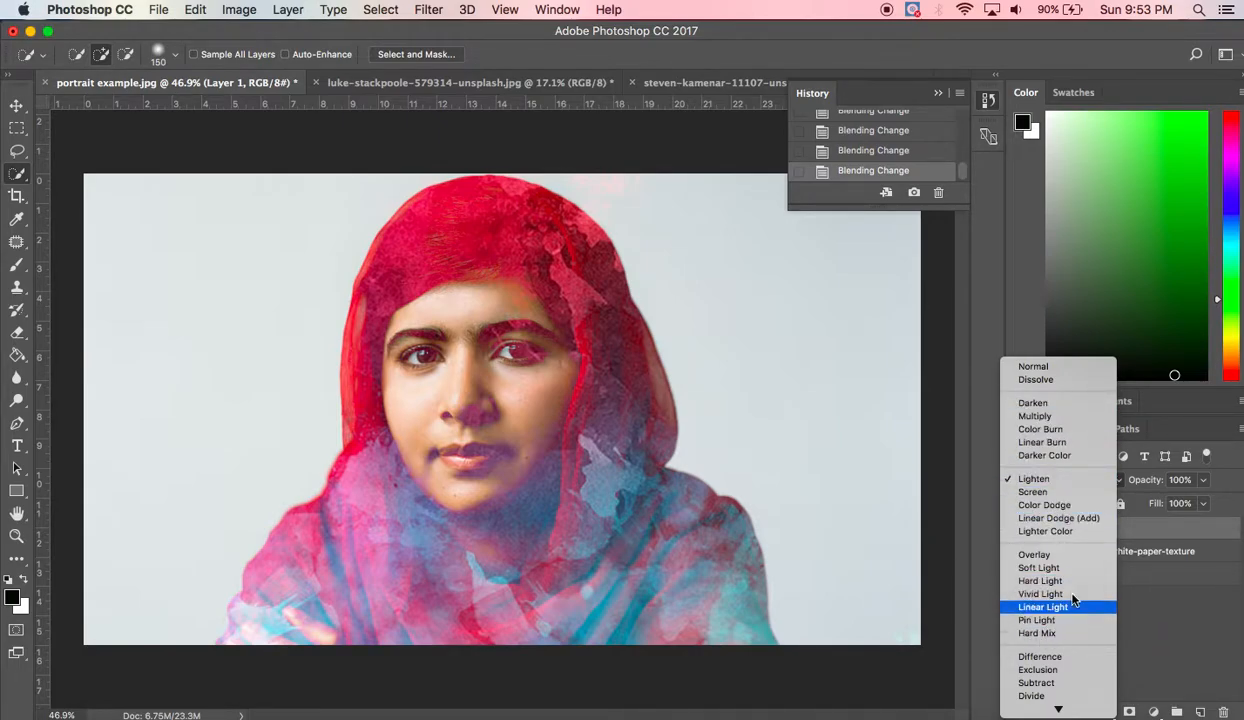
click(1047, 417)
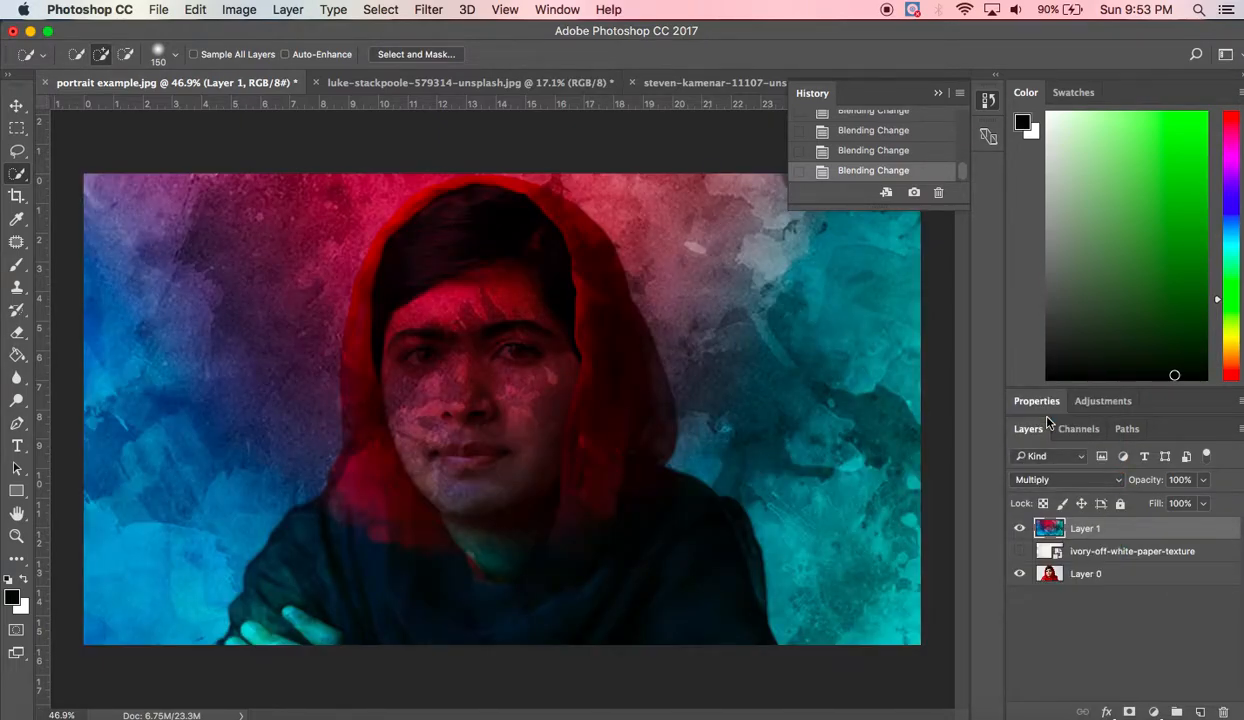
click(1019, 528)
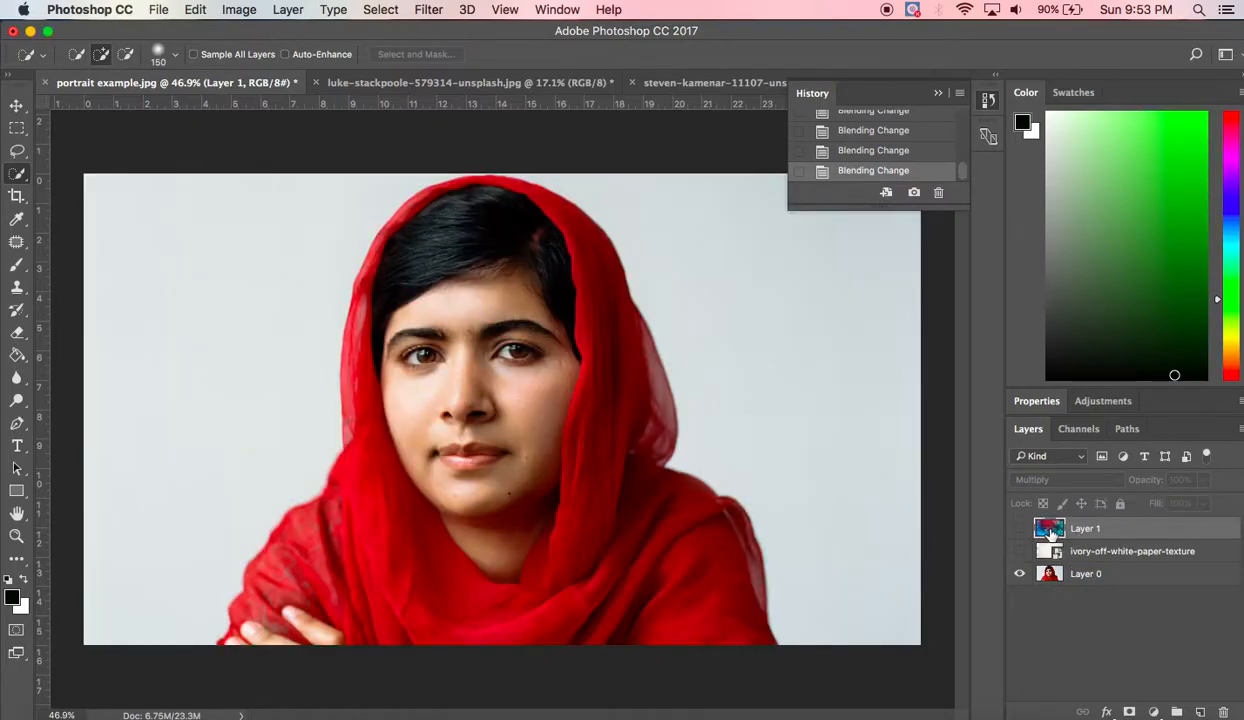
click(1019, 528)
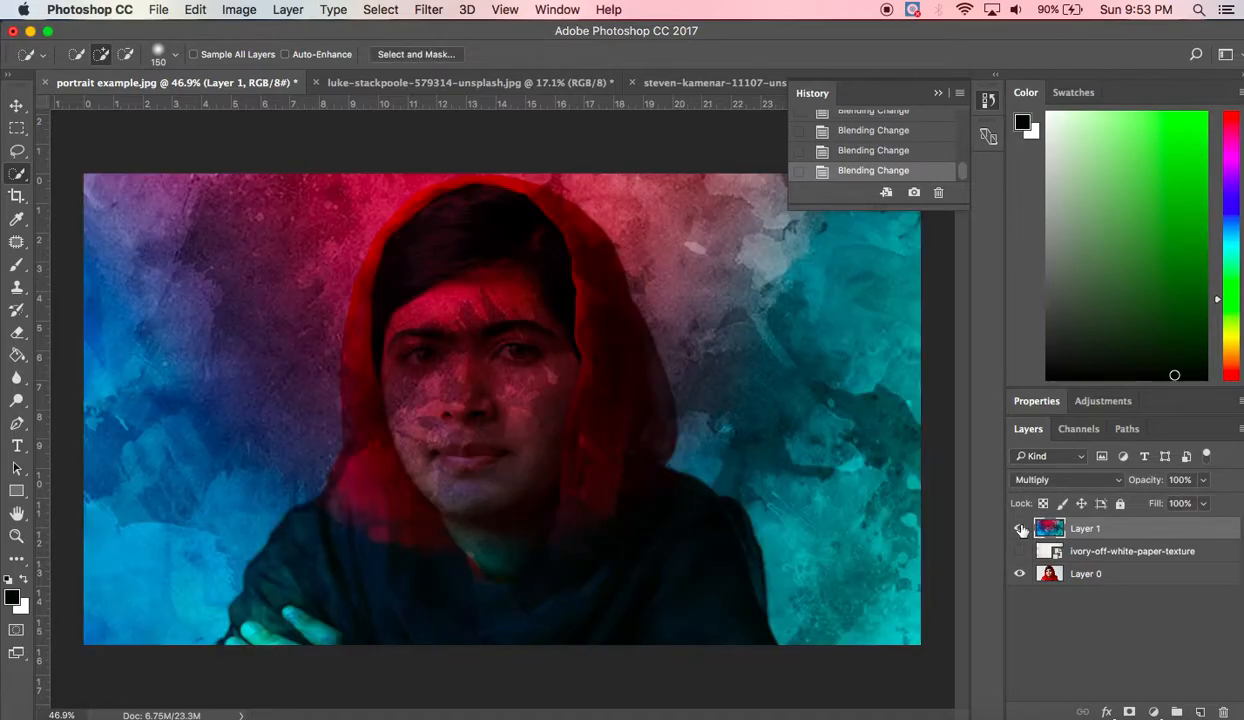
click(1019, 528)
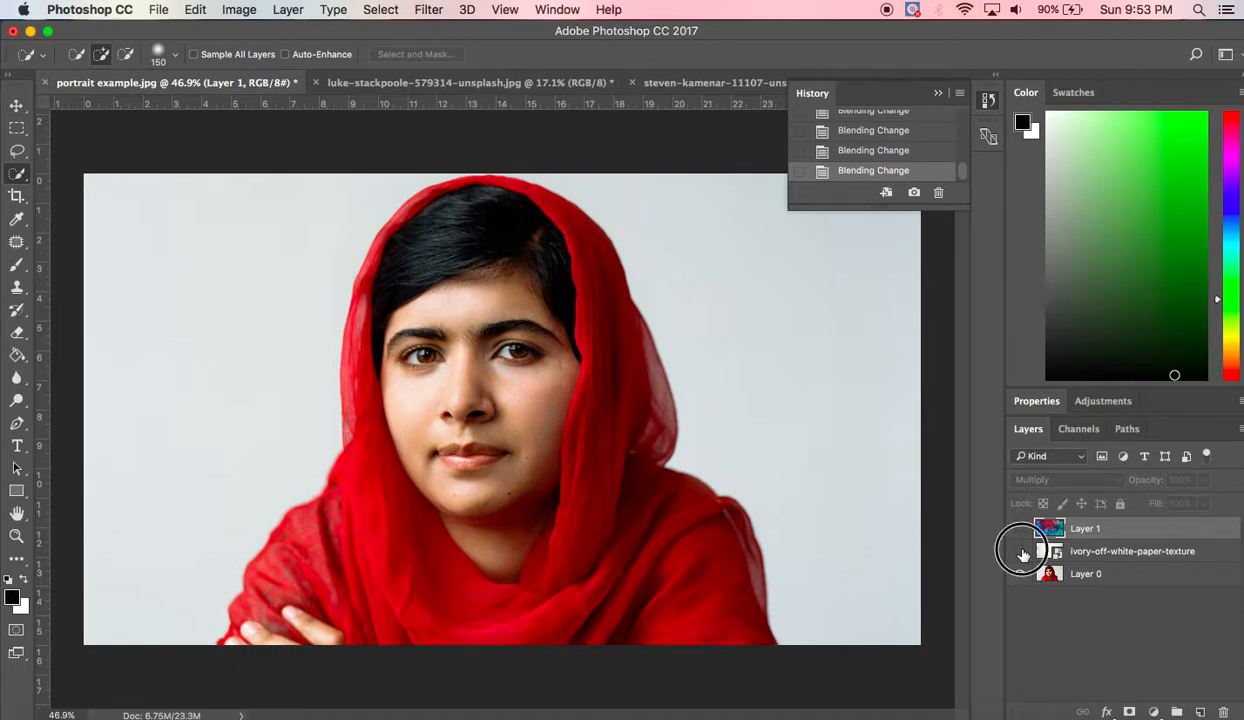
Show the ivory paper texture layer, try the Screen blend mode on it, and set it to Linear Burn.
click(1020, 552)
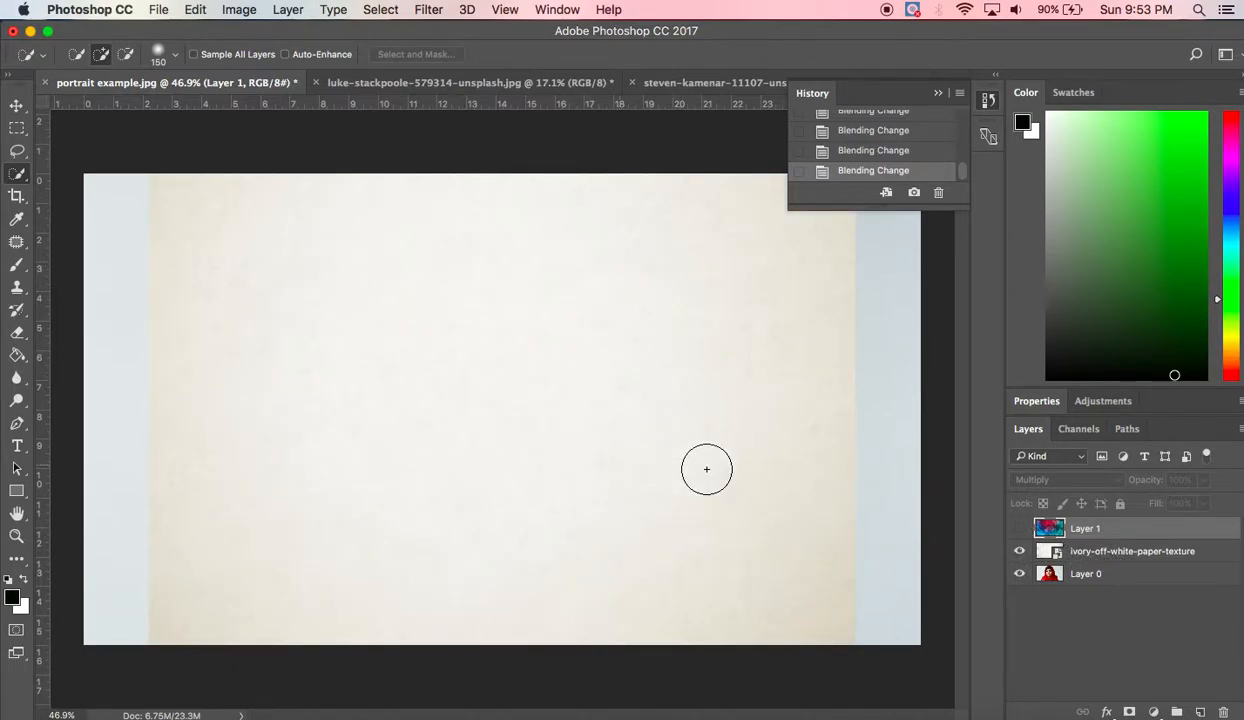
click(1082, 552)
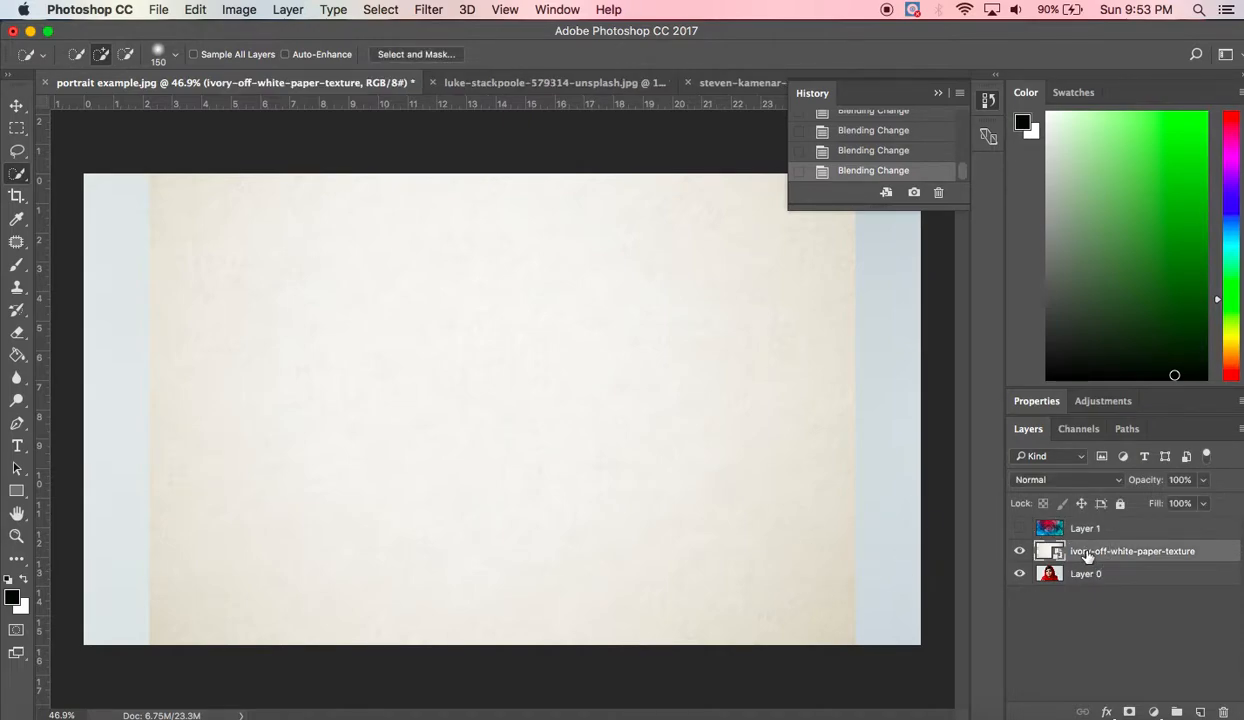
click(1078, 482)
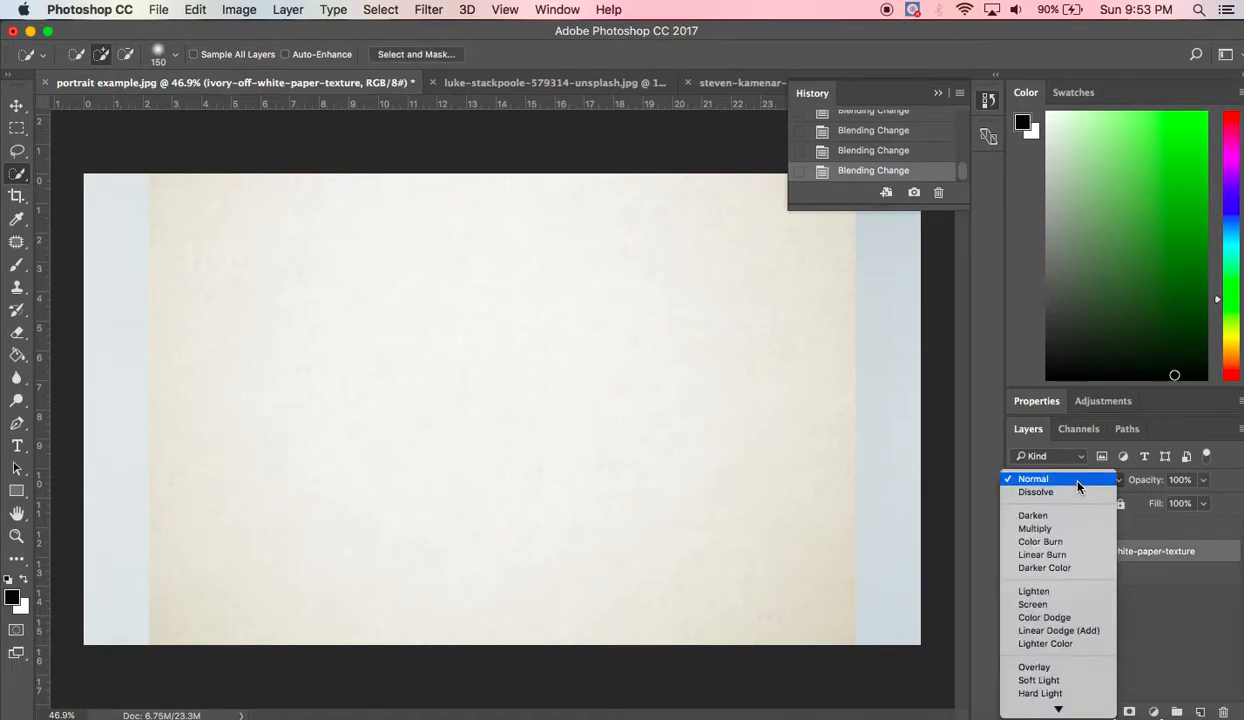
click(1073, 608)
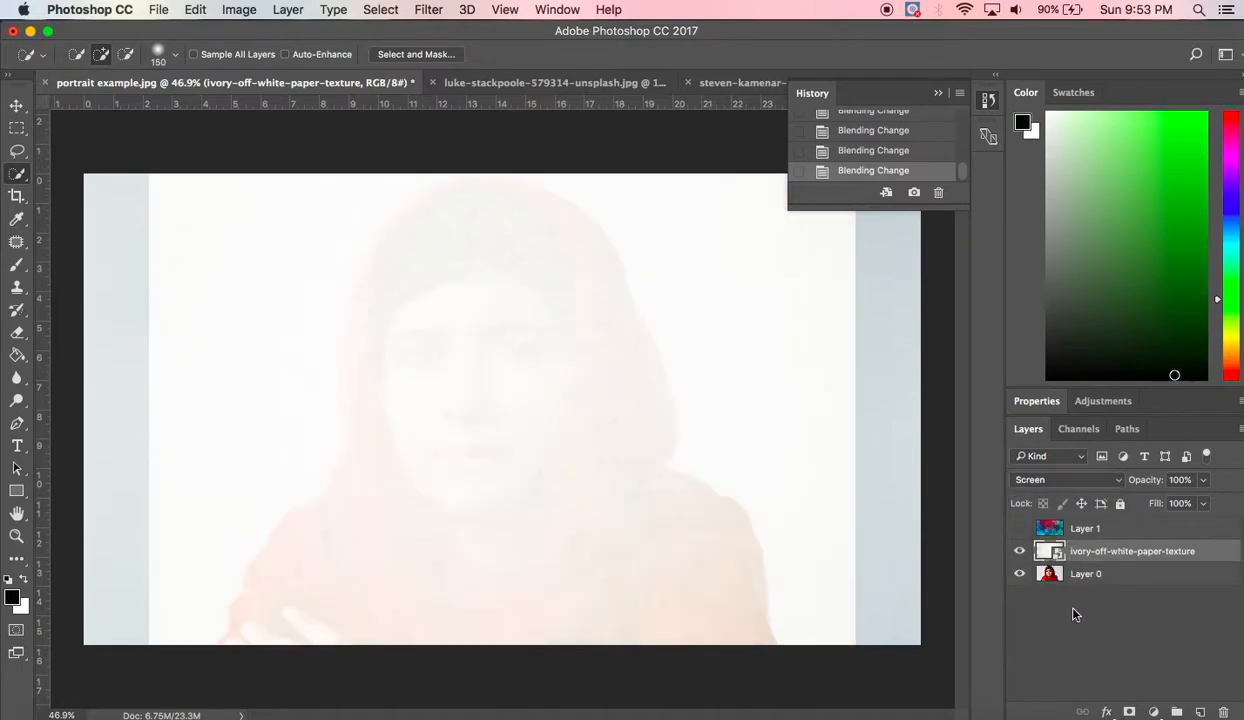
click(1060, 481)
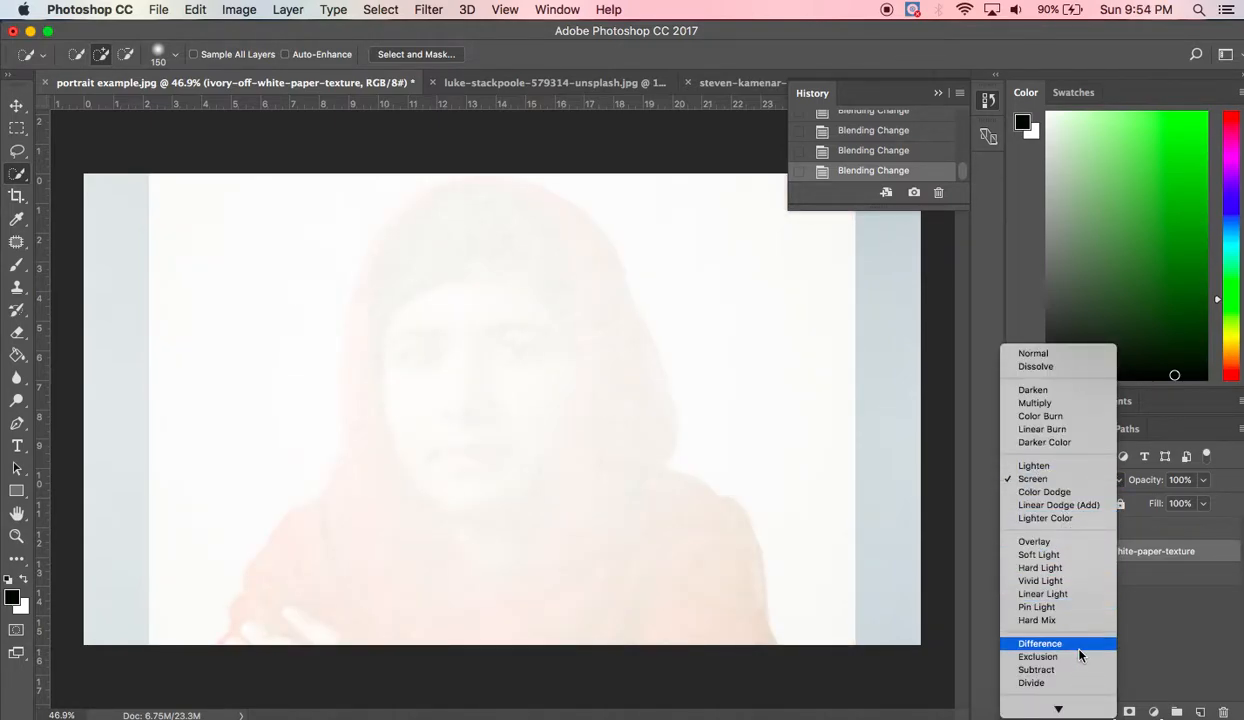
click(1066, 433)
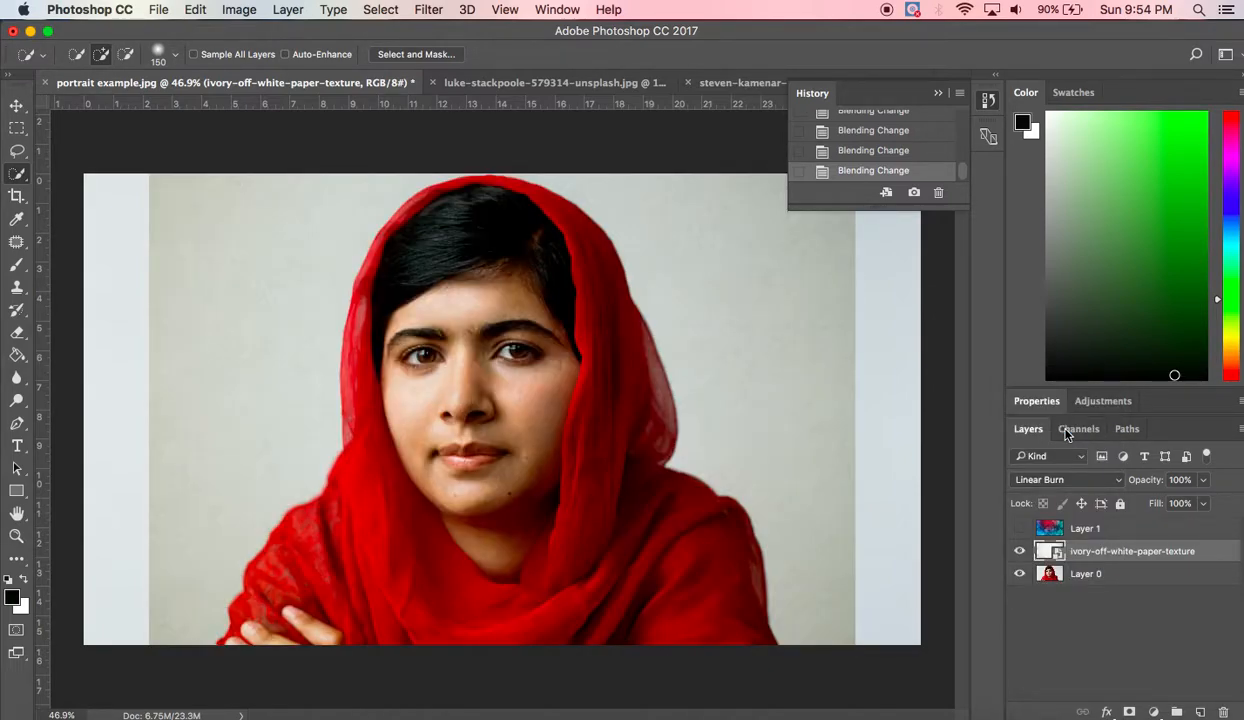